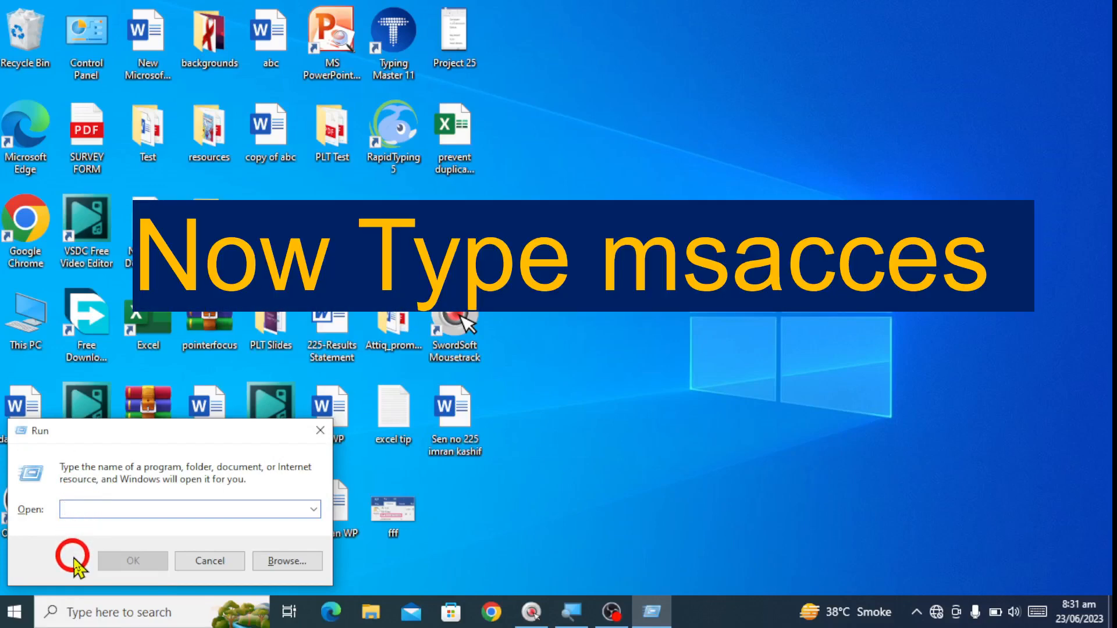
{"action": "type", "text": "MSACCE"}
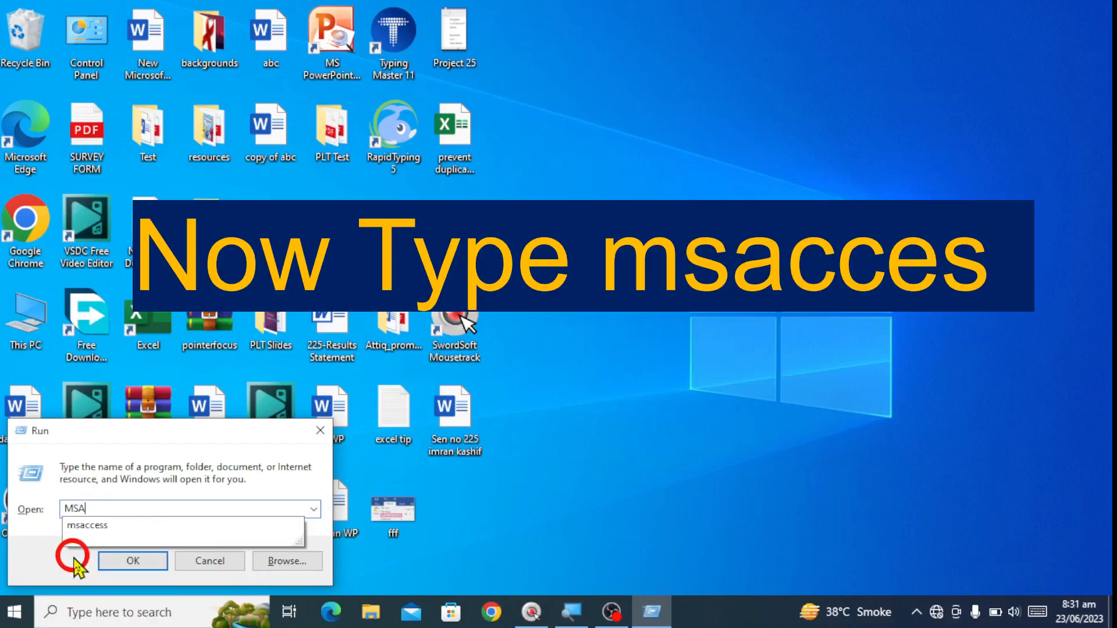
{"action": "type", "text": "SS"}
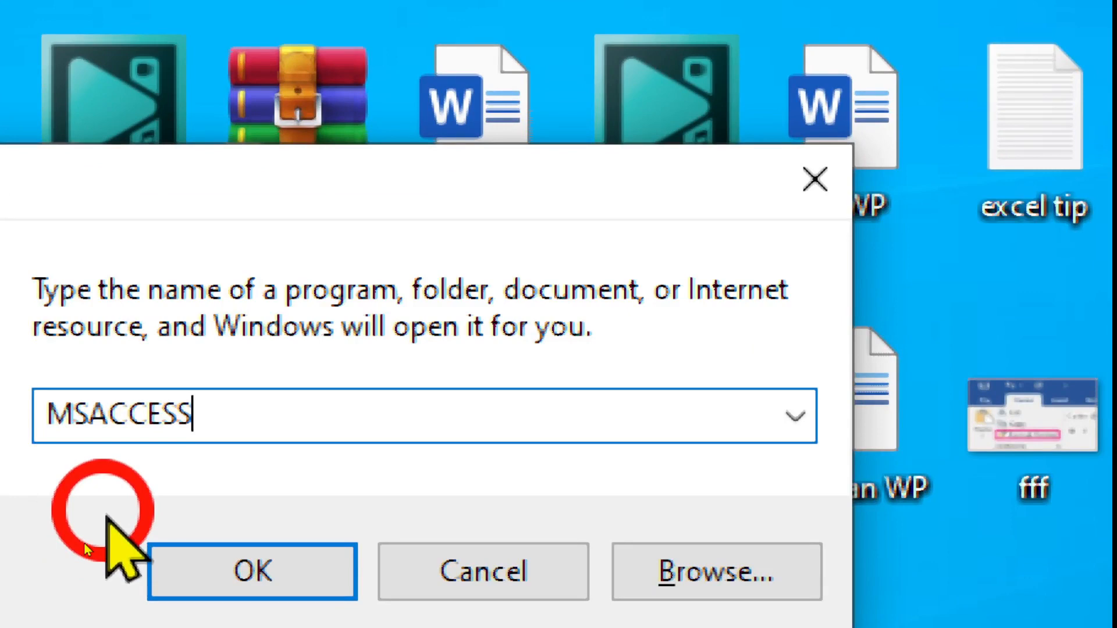
{"action": "key", "text": "BackSpace"}
{"action": "key", "text": "BackSpace"}
{"action": "key", "text": "BackSpace"}
{"action": "key", "text": "BackSpace"}
{"action": "key", "text": "BackSpace"}
{"action": "key", "text": "BackSpace"}
{"action": "key", "text": "BackSpace"}
{"action": "key", "text": "BackSpace"}
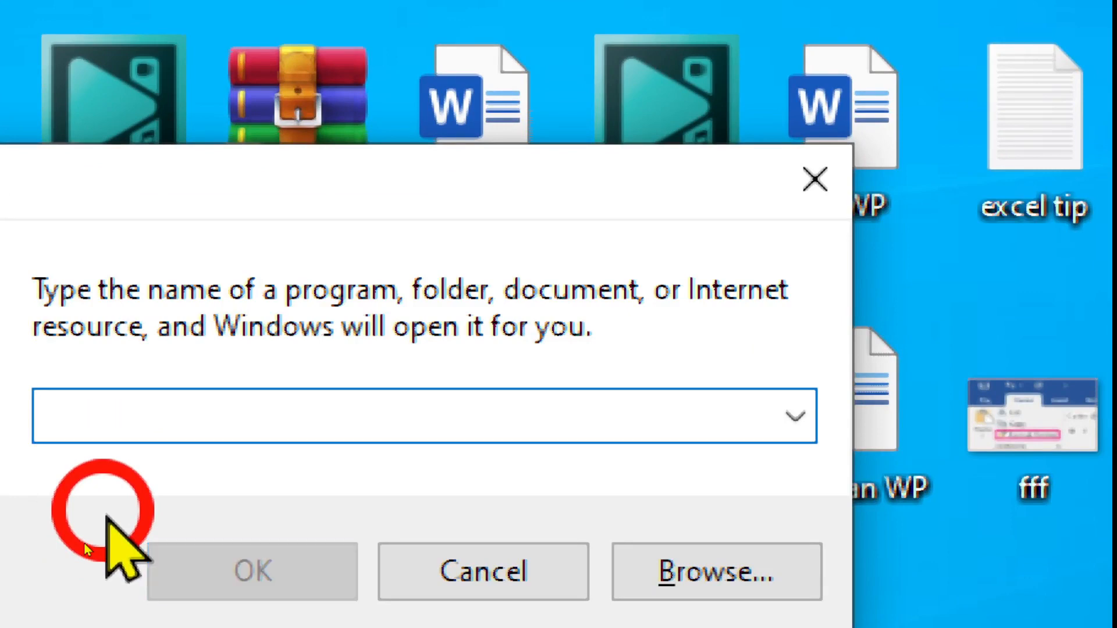
{"action": "type", "text": "m"}
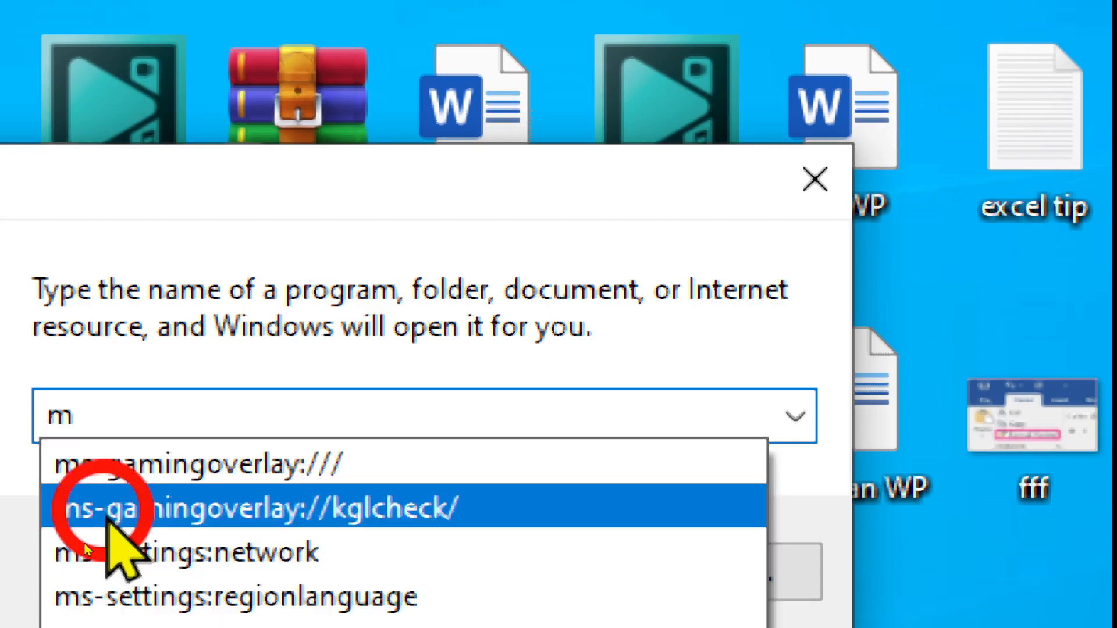
{"action": "type", "text": "saccess"}
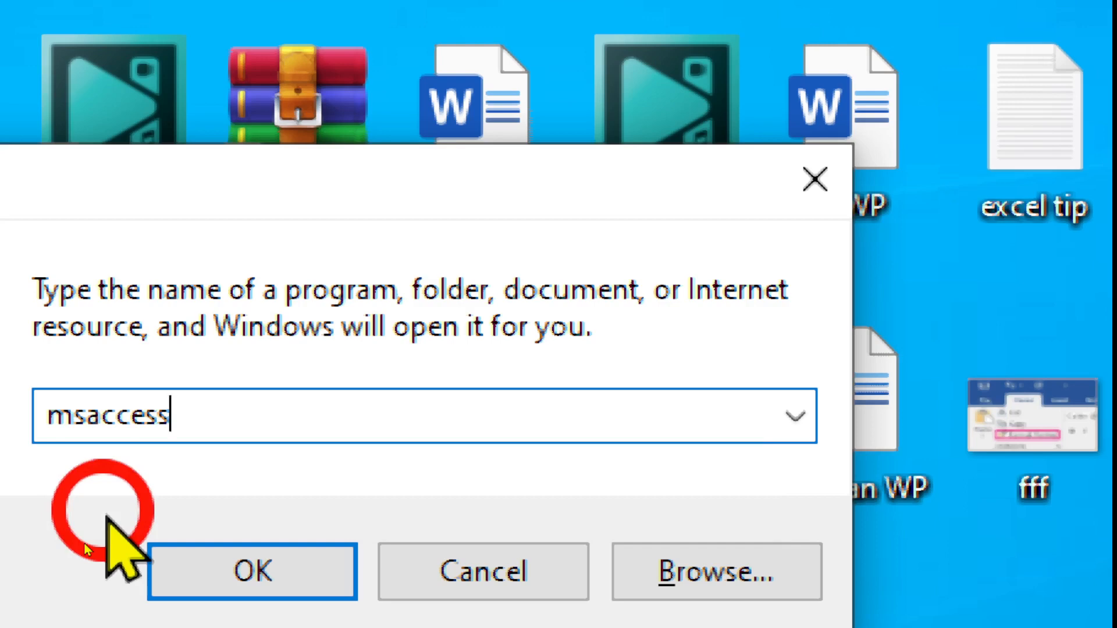
{"action": "key", "text": "BackSpace"}
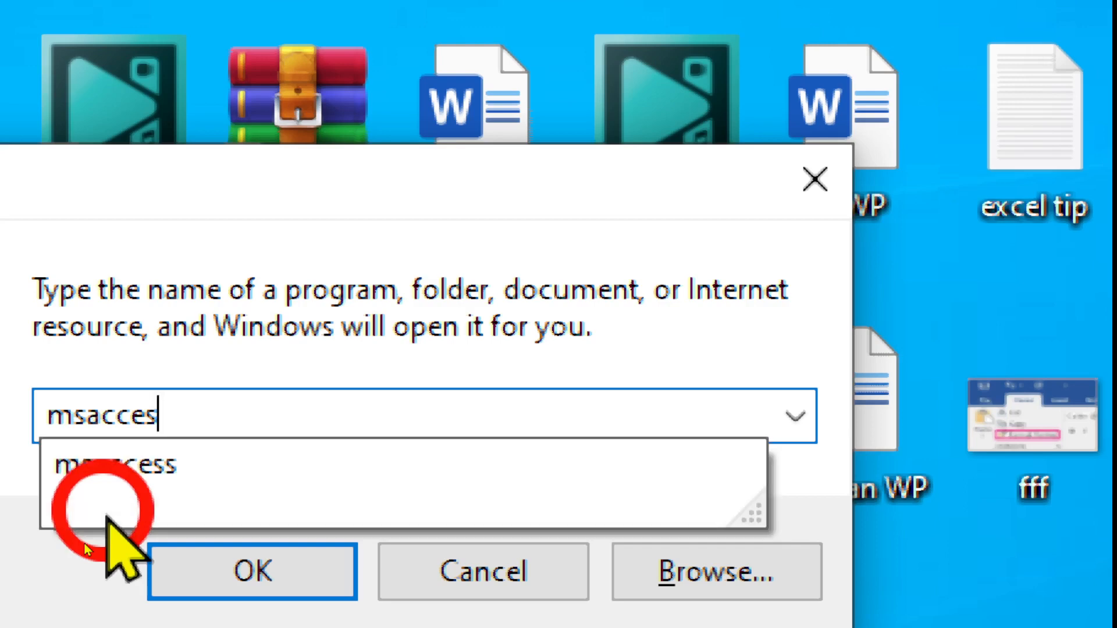
{"action": "key", "text": "BackSpace"}
{"action": "key", "text": "BackSpace"}
{"action": "key", "text": "BackSpace"}
{"action": "key", "text": "BackSpace"}
{"action": "key", "text": "BackSpace"}
{"action": "key", "text": "BackSpace"}
{"action": "key", "text": "BackSpace"}
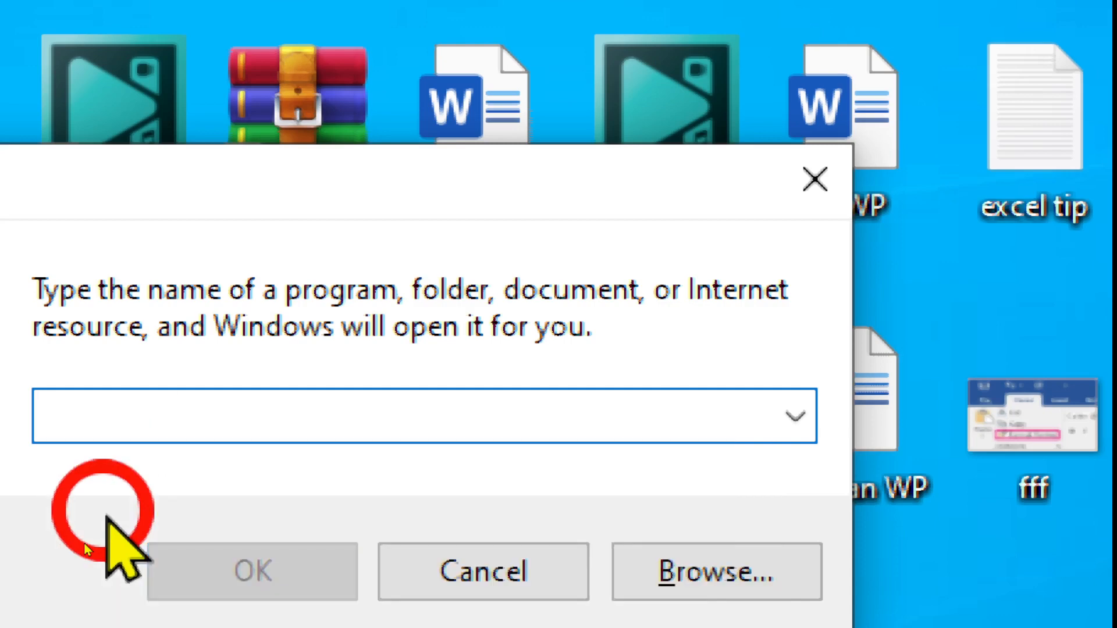
Step: Launch Microsoft Access with the run command MSaccess and create a blank database
{"action": "type", "text": "MS"}
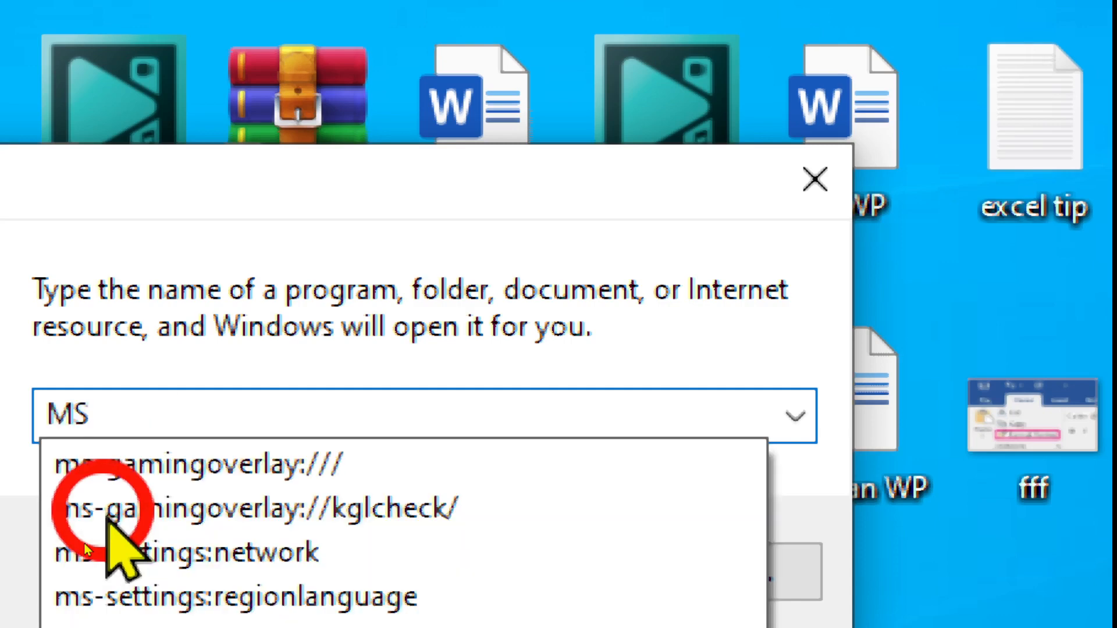
{"action": "type", "text": "ac"}
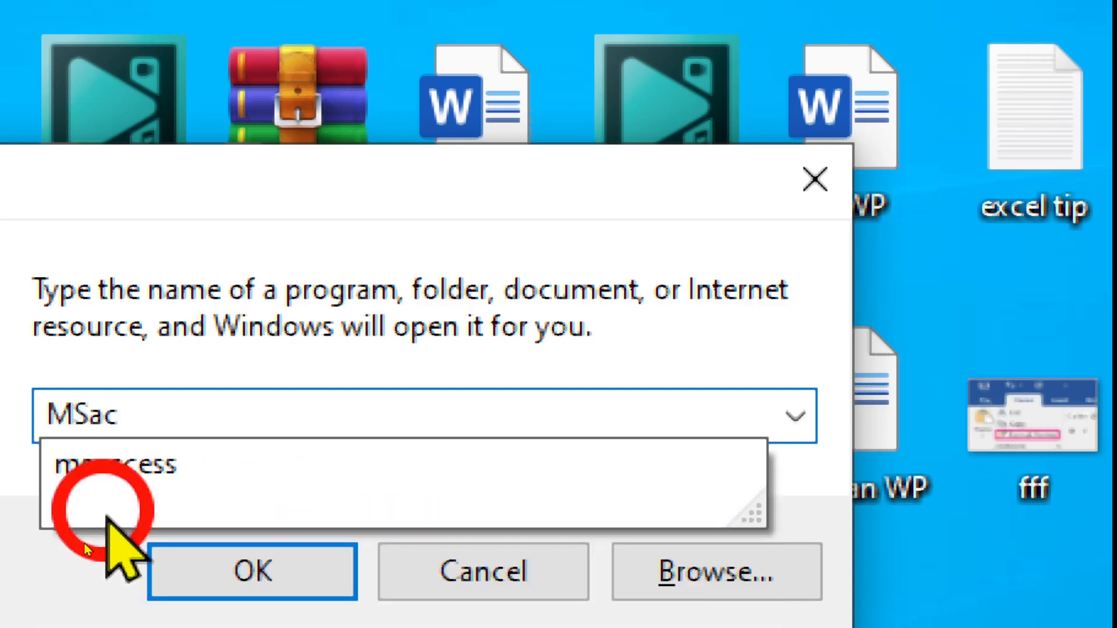
{"action": "type", "text": "cess"}
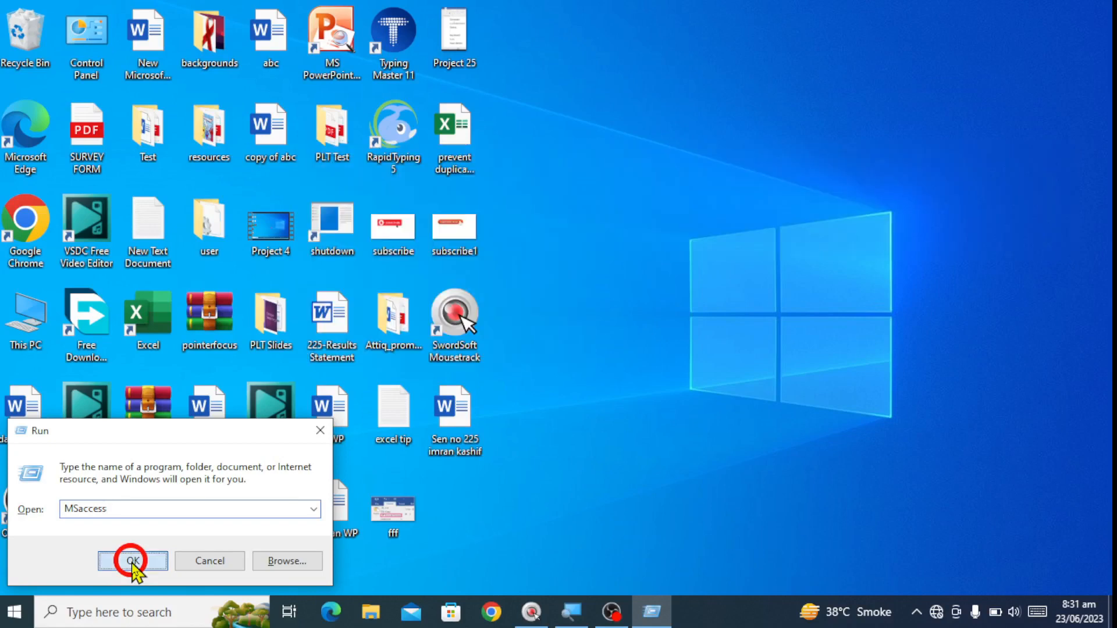
{"action": "left_click", "coordinate": [133, 561]}
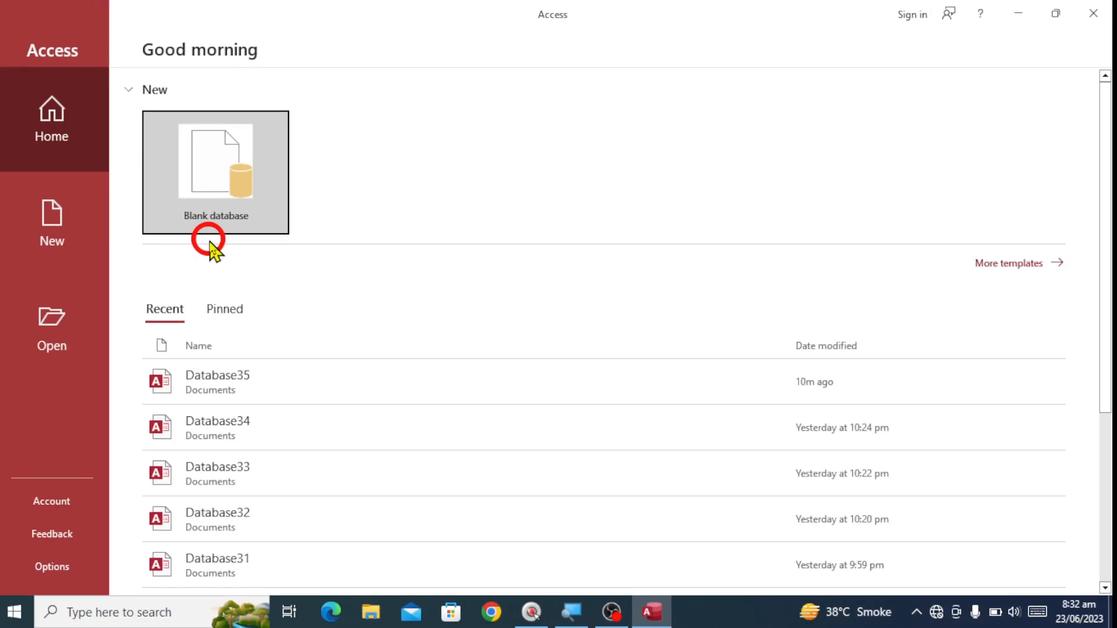
{"action": "left_click", "coordinate": [216, 205]}
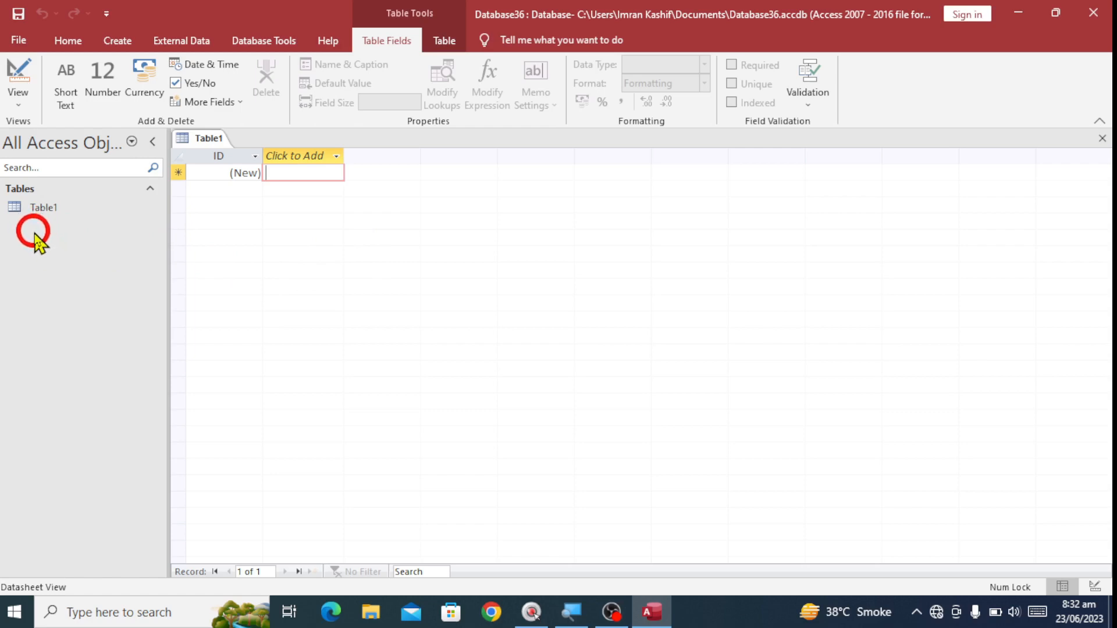
Step: Close the default empty table and create a new table in Design view
{"action": "key", "text": "super"}
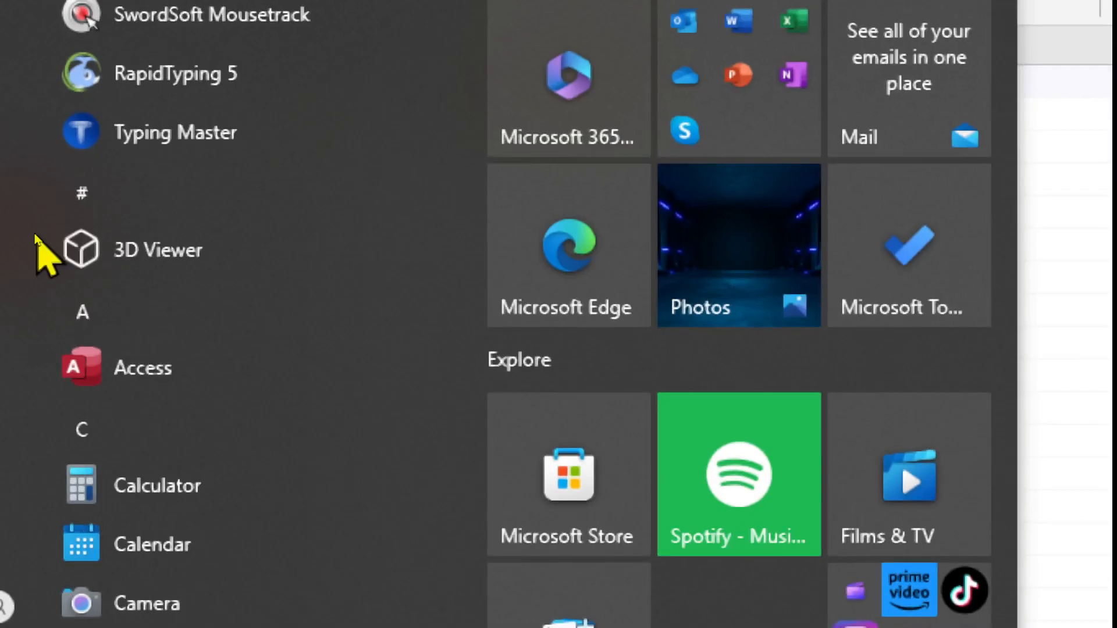
{"action": "key", "text": "super"}
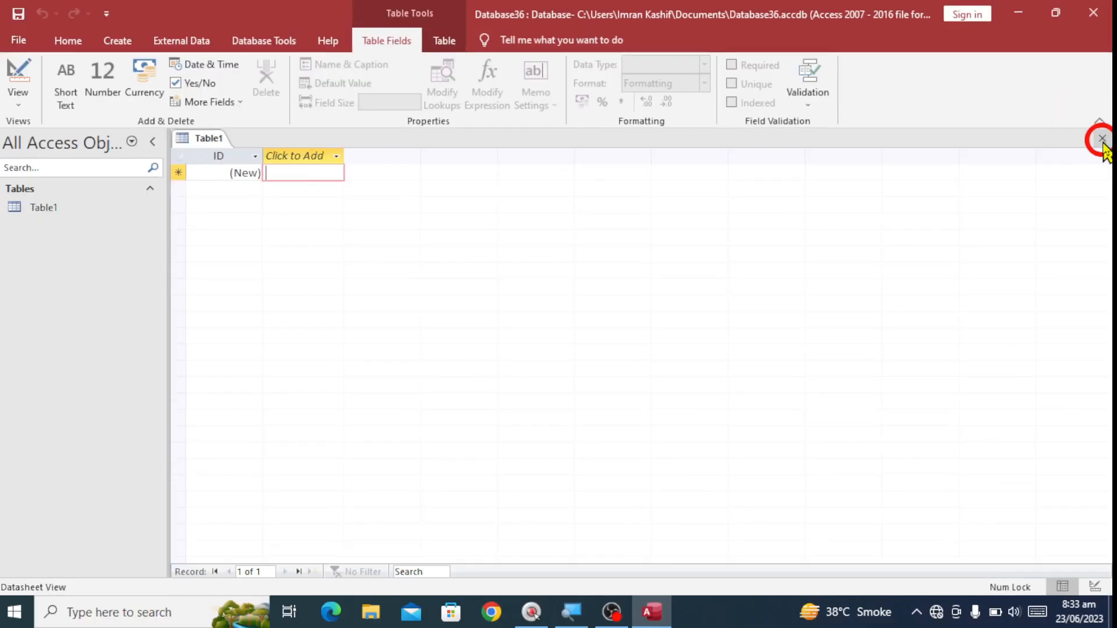
{"action": "left_click", "coordinate": [1101, 138]}
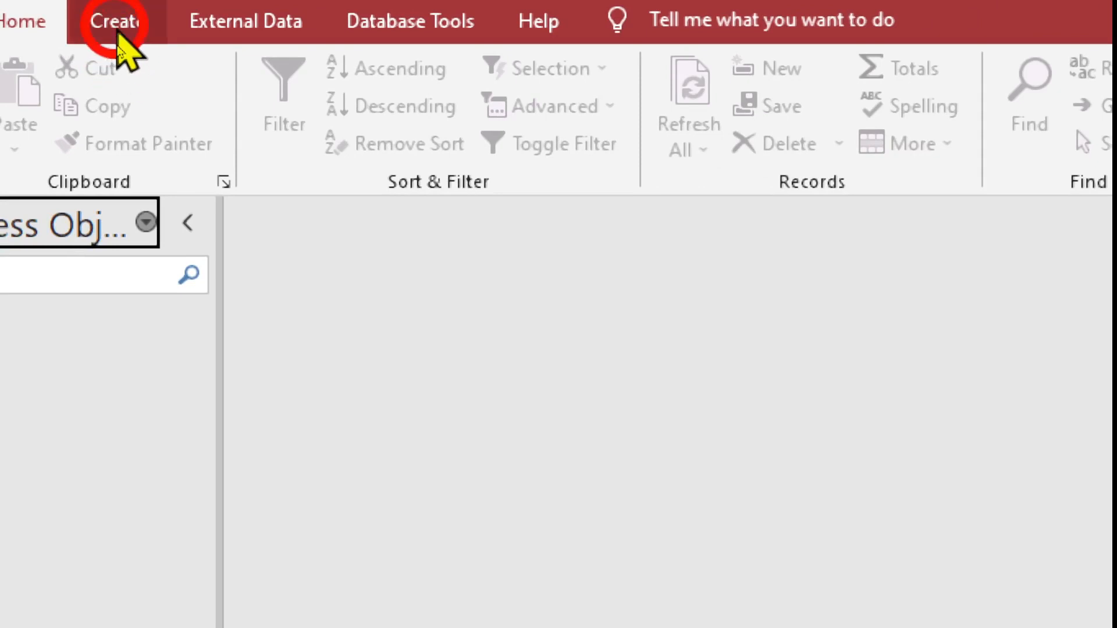
{"action": "left_click", "coordinate": [118, 33]}
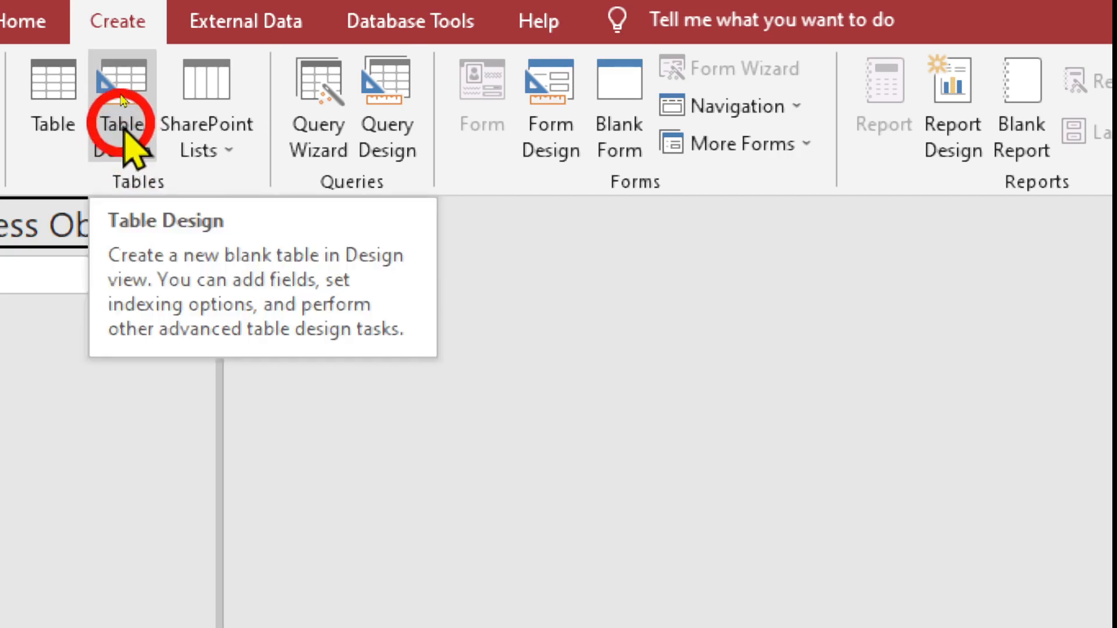
{"action": "left_click", "coordinate": [123, 123]}
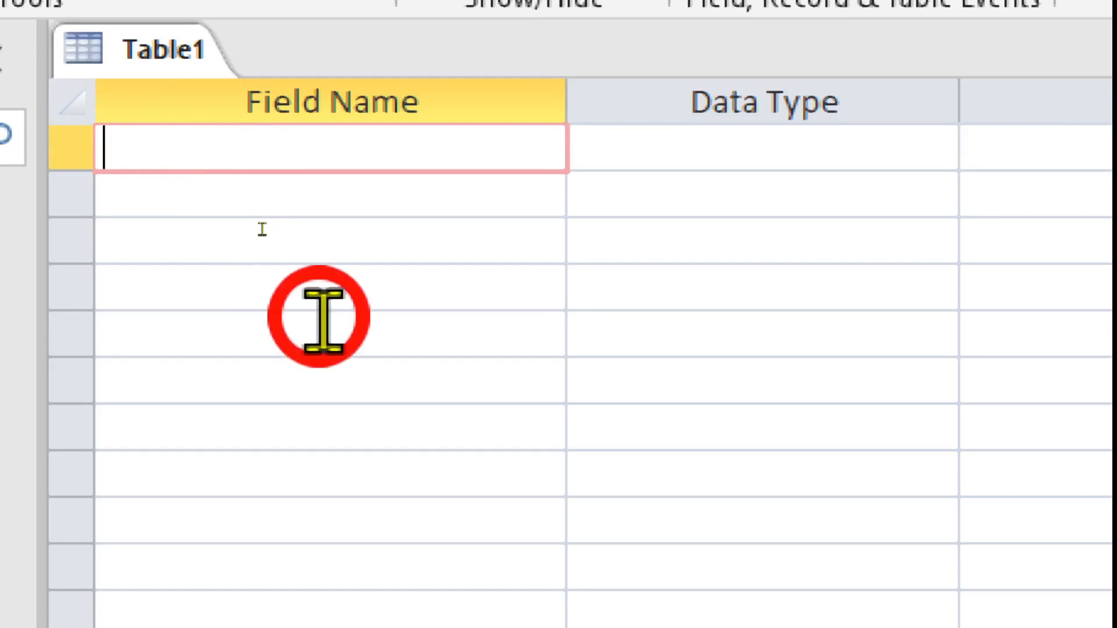
Step: Add a first field named RollNo with the Number data type
{"action": "type", "text": "Roll"}
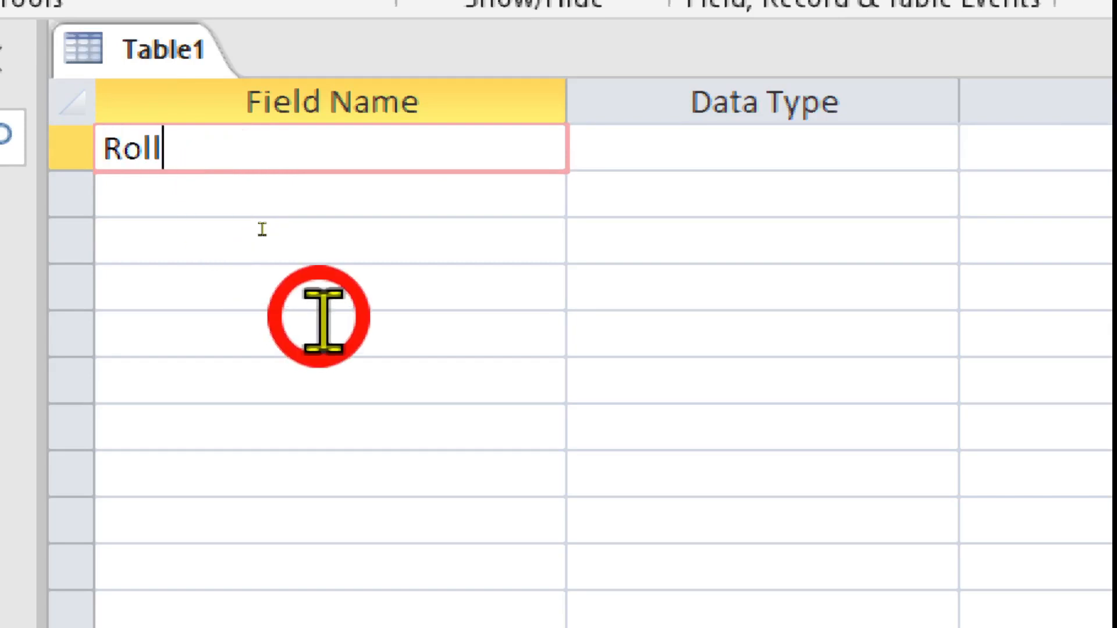
{"action": "type", "text": "No"}
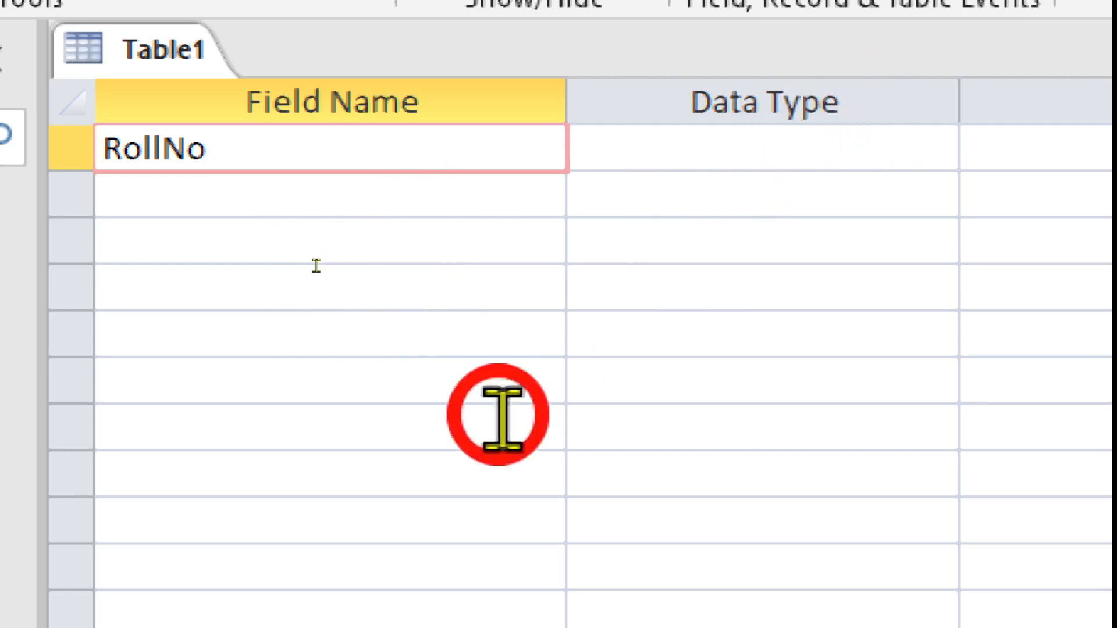
{"action": "key", "text": "Tab"}
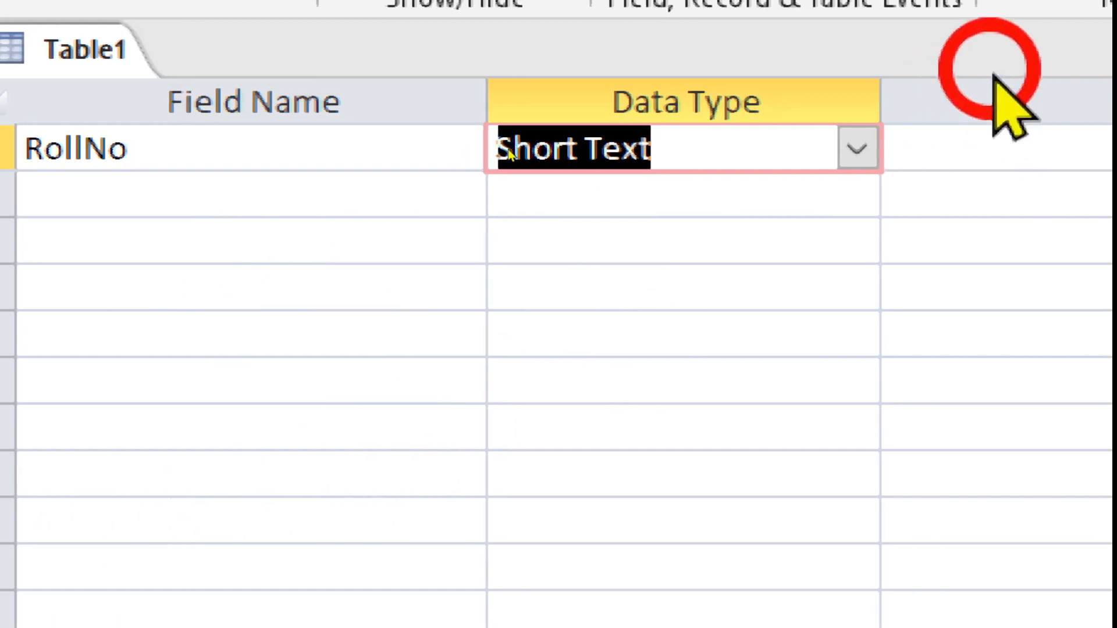
{"action": "left_click", "coordinate": [855, 153]}
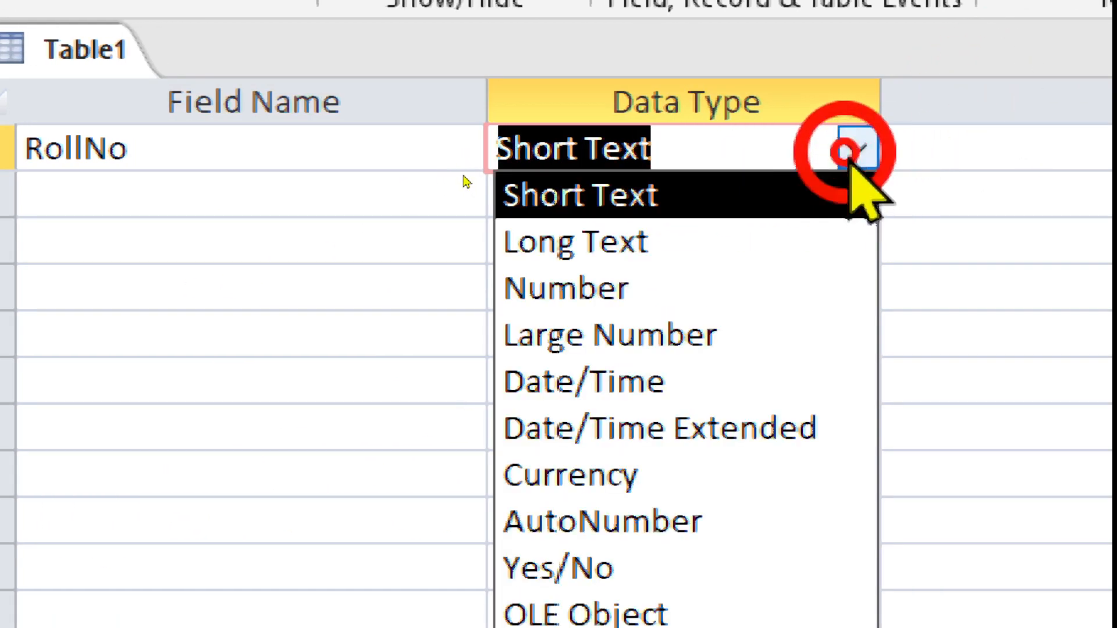
{"action": "left_click", "coordinate": [581, 291]}
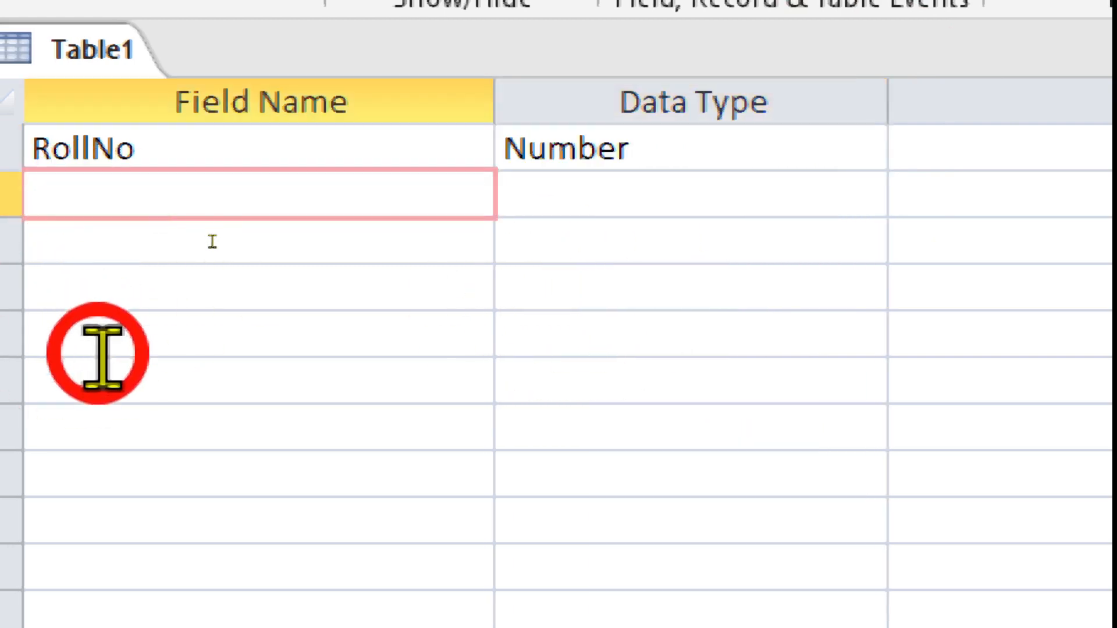
Step: Add a second field named Student Name with the Short Text data type
{"action": "type", "text": "Student "}
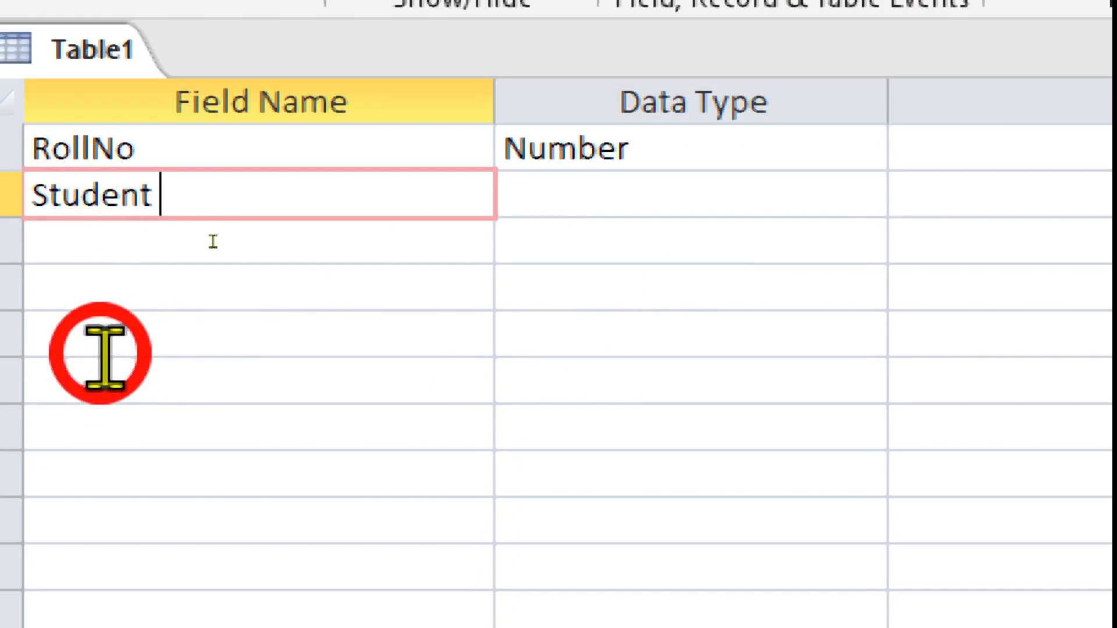
{"action": "type", "text": "Name"}
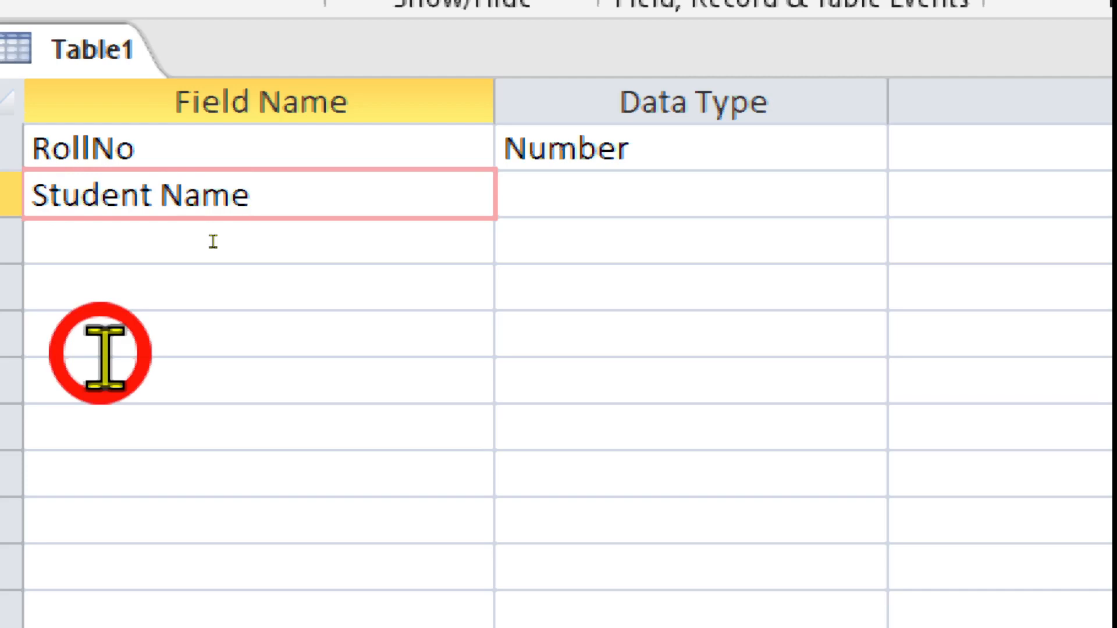
{"action": "key", "text": "Tab"}
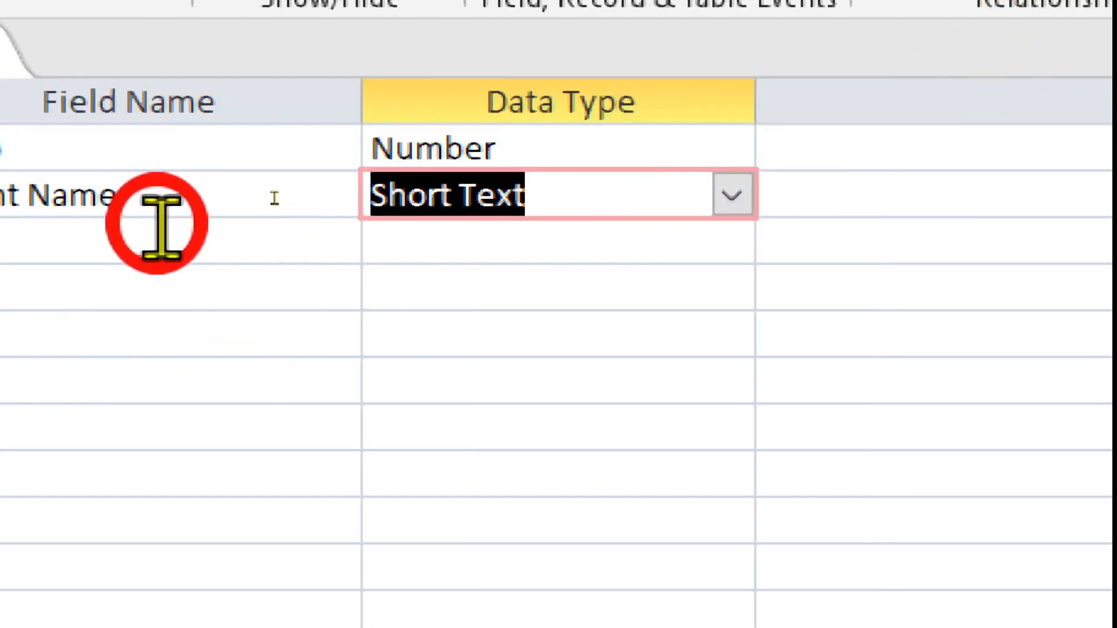
Step: Add a third field named Marks with the Number data type
{"action": "left_click", "coordinate": [111, 226]}
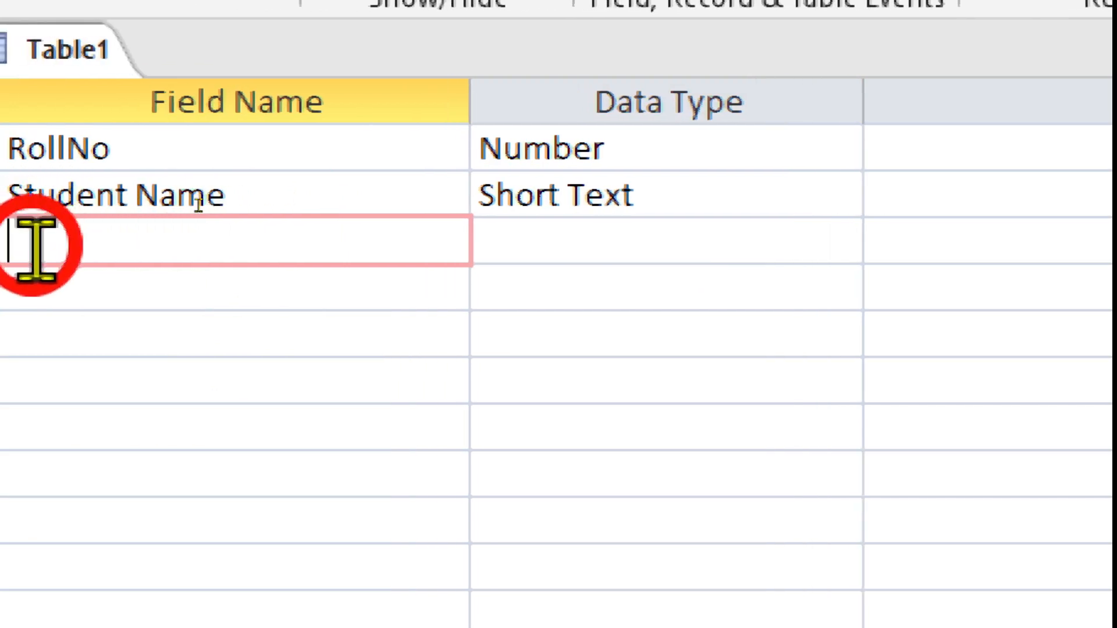
{"action": "type", "text": "Marks"}
{"action": "key", "text": "Tab"}
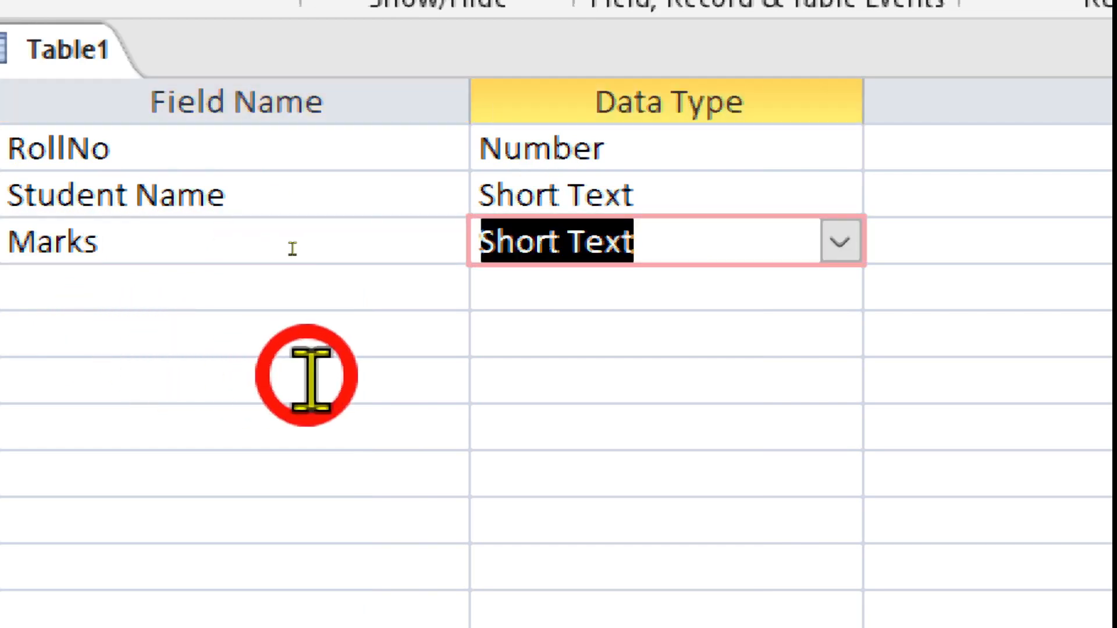
{"action": "left_click", "coordinate": [839, 243]}
{"action": "left_click", "coordinate": [599, 377]}
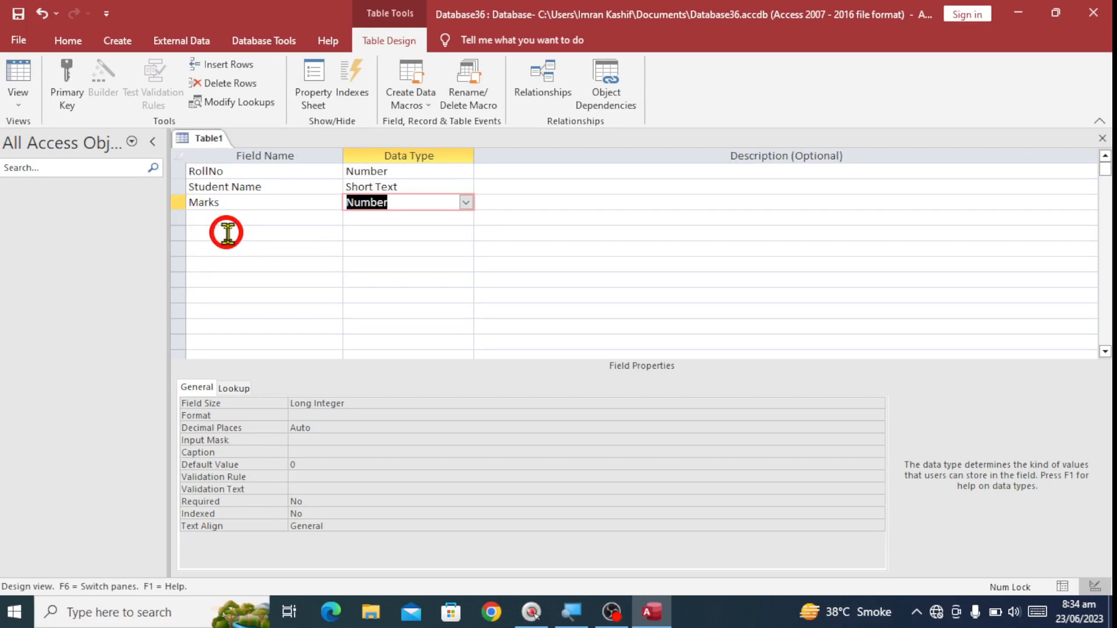
Step: Designate the RollNo field as the table's primary key
{"action": "left_click", "coordinate": [178, 171]}
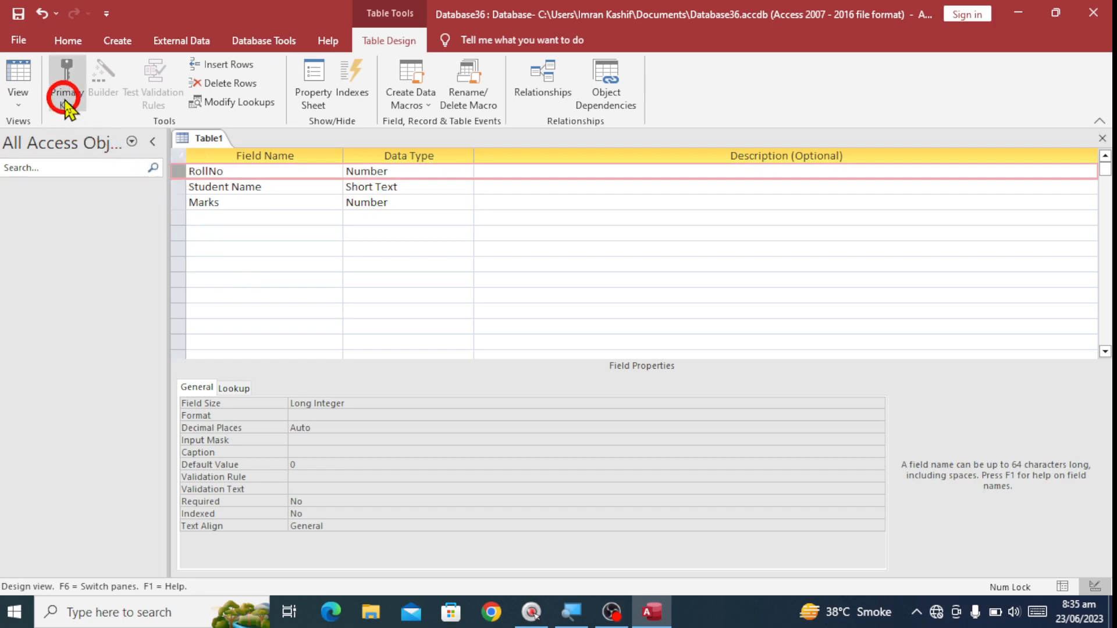
{"action": "key", "text": "super+plus"}
{"action": "key", "text": "super+plus"}
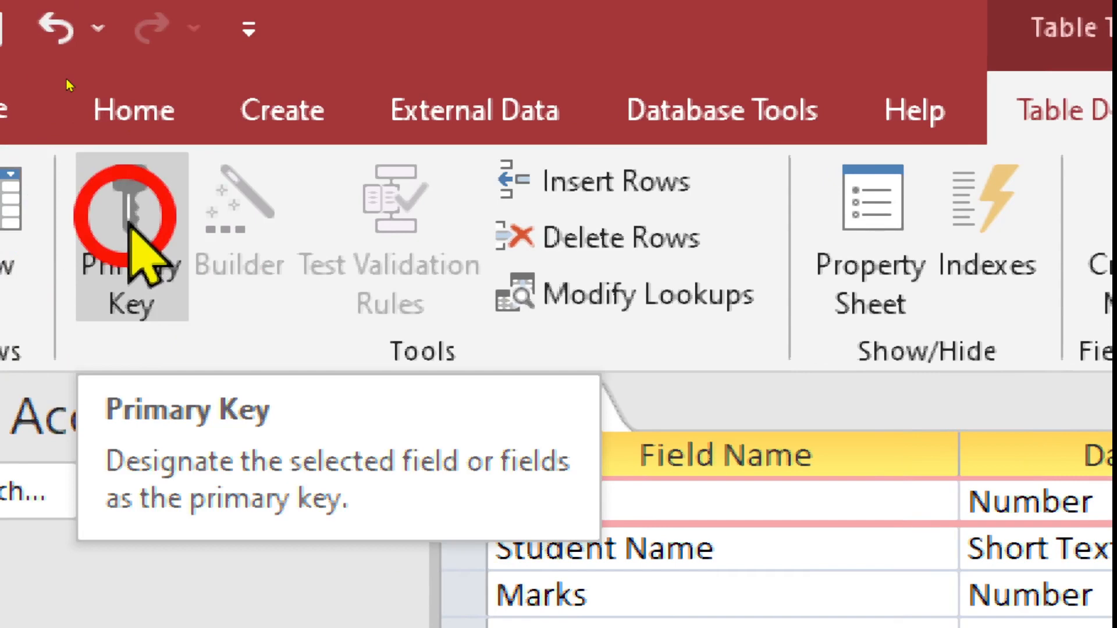
{"action": "left_click", "coordinate": [129, 224]}
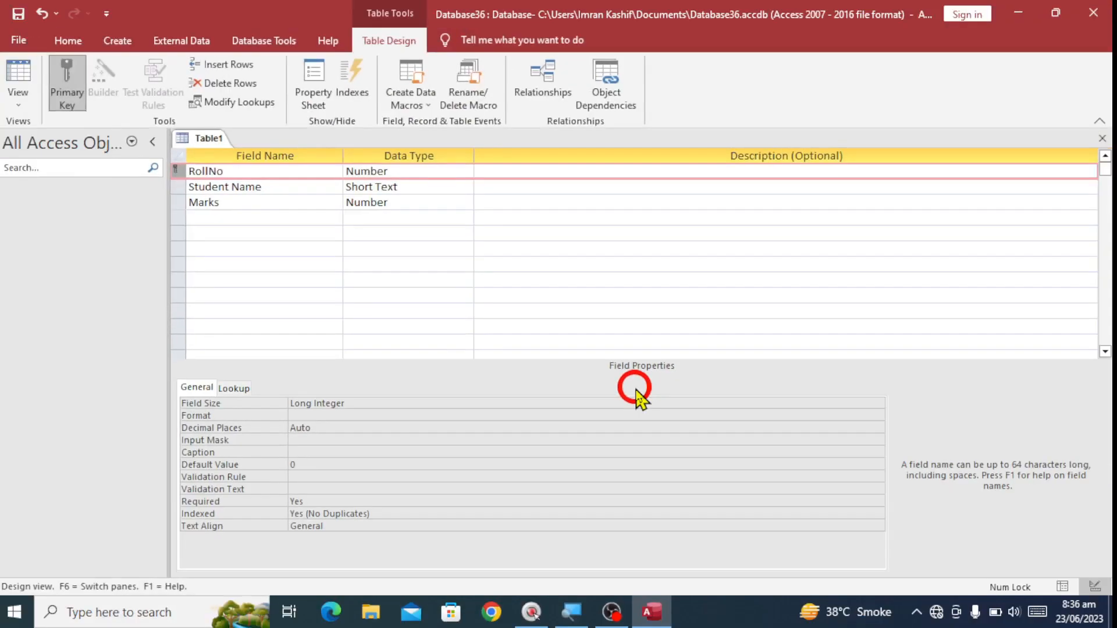
{"action": "left_click", "coordinate": [170, 186]}
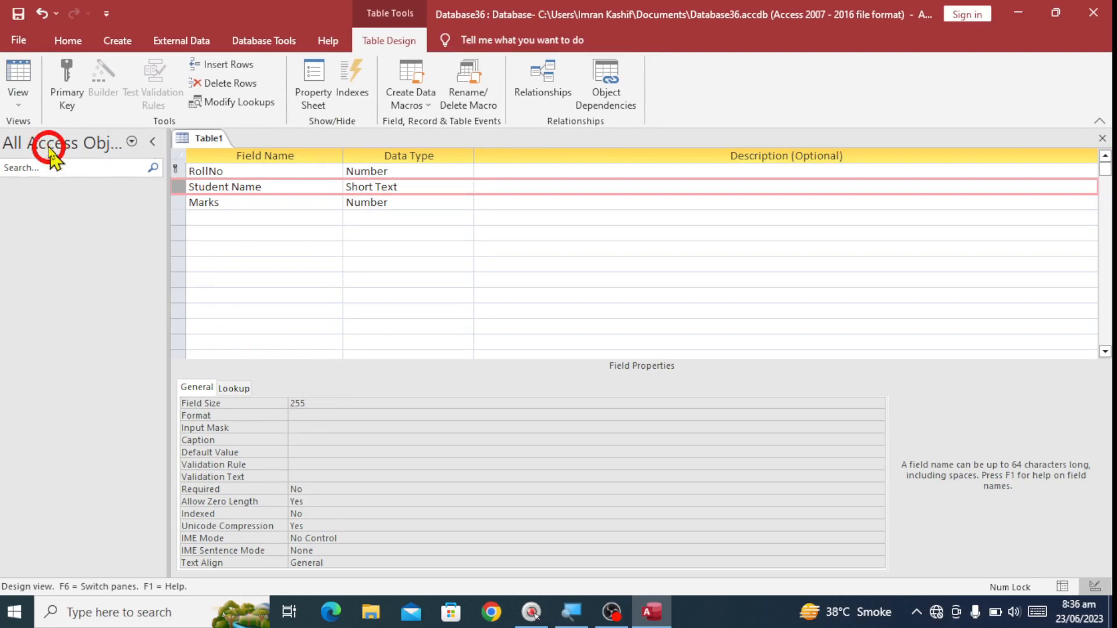
{"action": "left_click", "coordinate": [17, 44]}
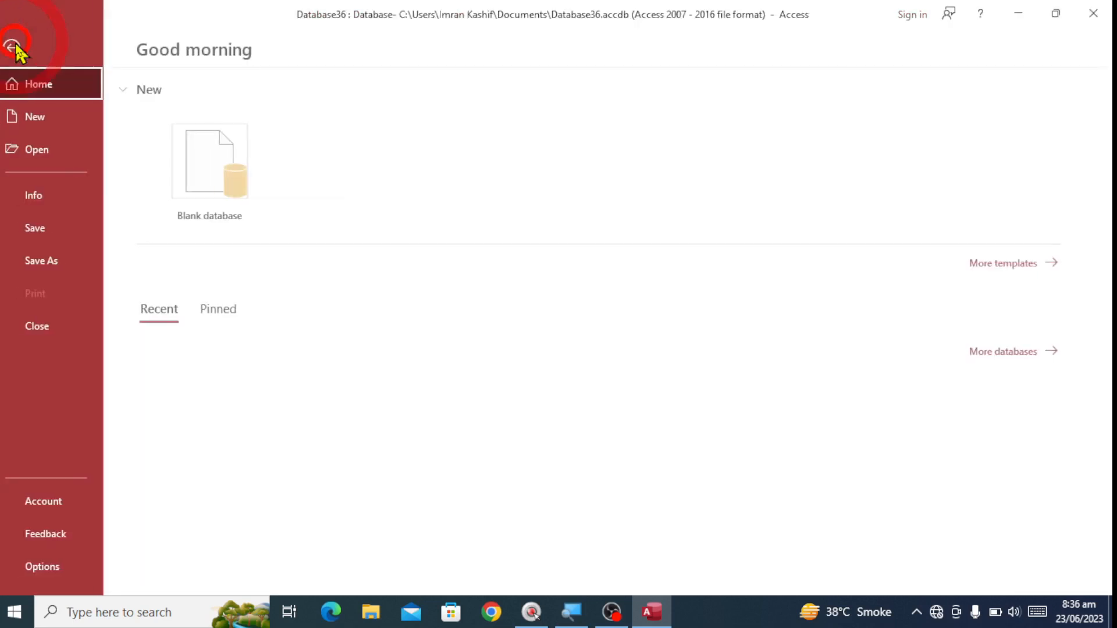
{"action": "left_click", "coordinate": [46, 220]}
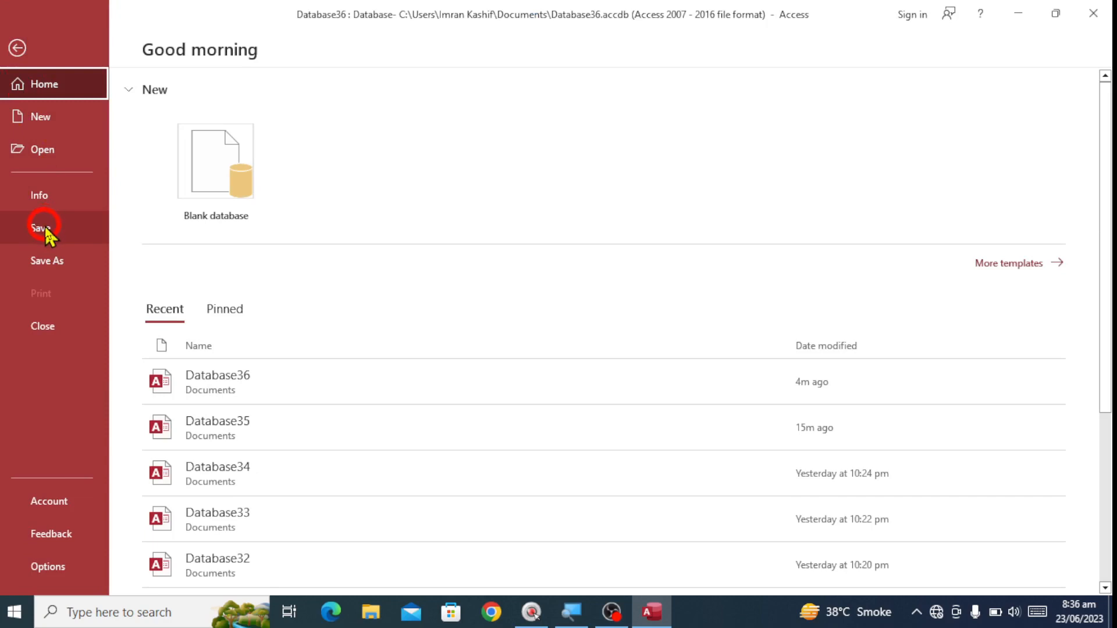
{"action": "key", "text": "super"}
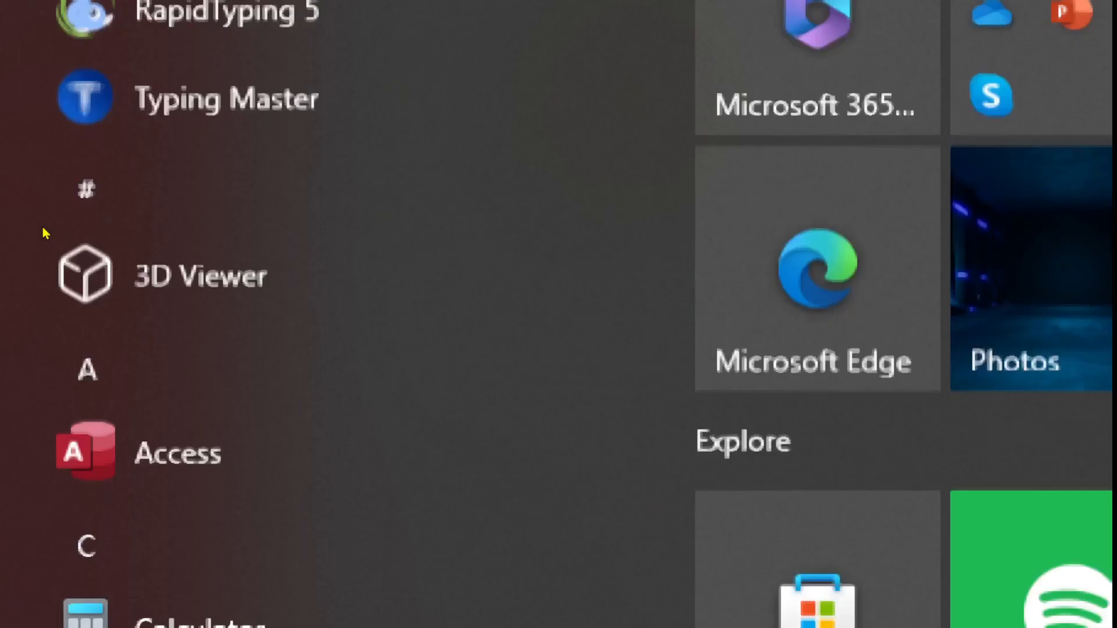
{"action": "left_click", "coordinate": [44, 229]}
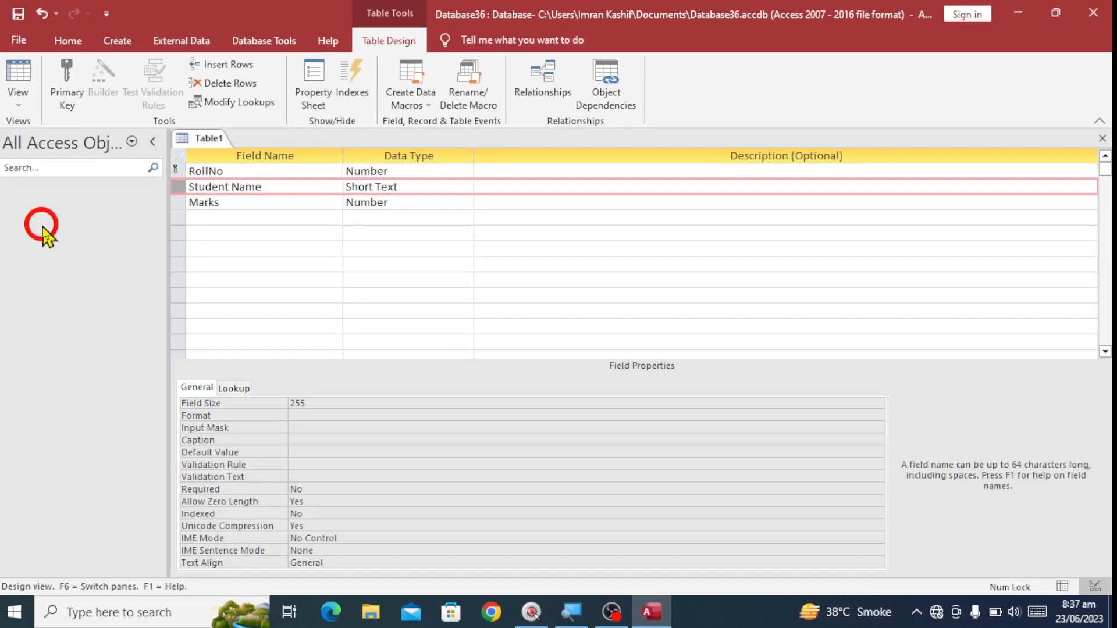
Step: Save the new table under the name Student Name
{"action": "left_click", "coordinate": [19, 40]}
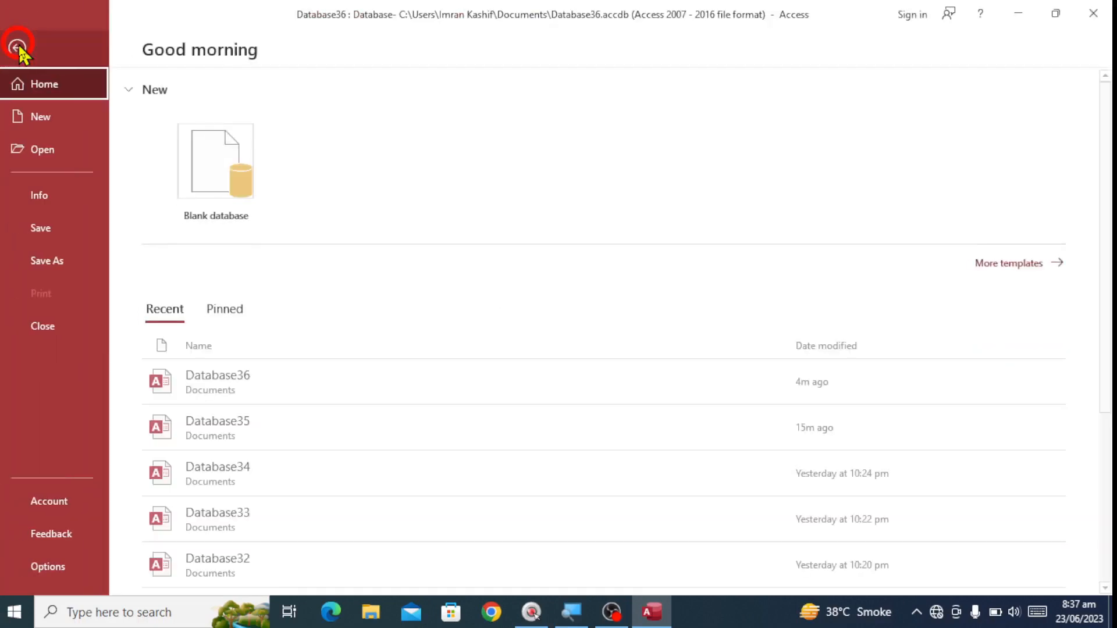
{"action": "left_click", "coordinate": [49, 221]}
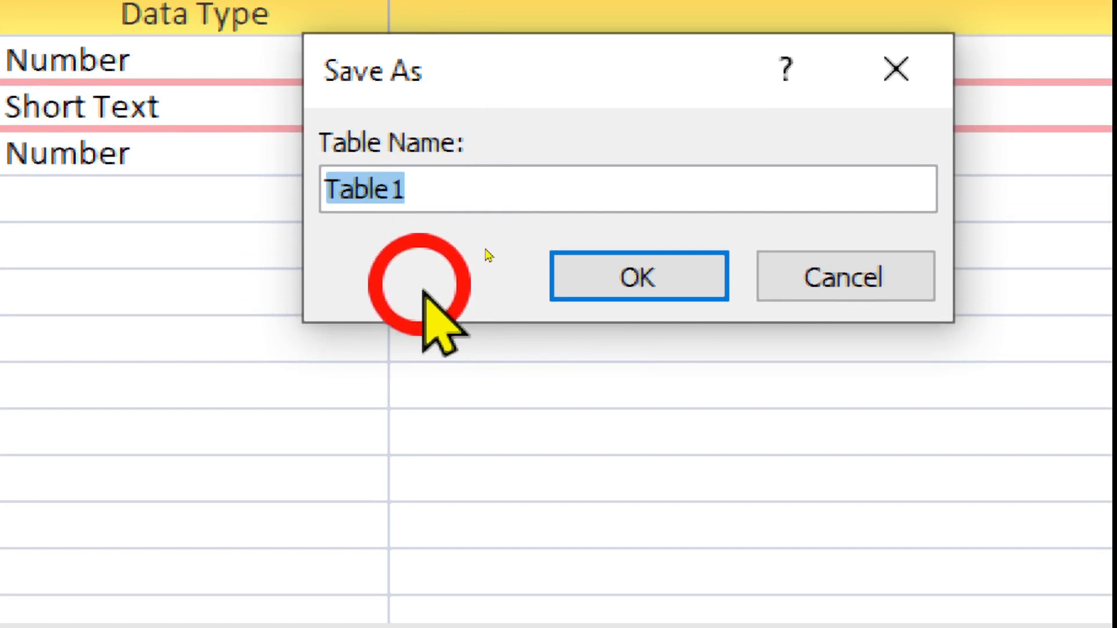
{"action": "key", "text": "BackSpace"}
{"action": "type", "text": "Stu"}
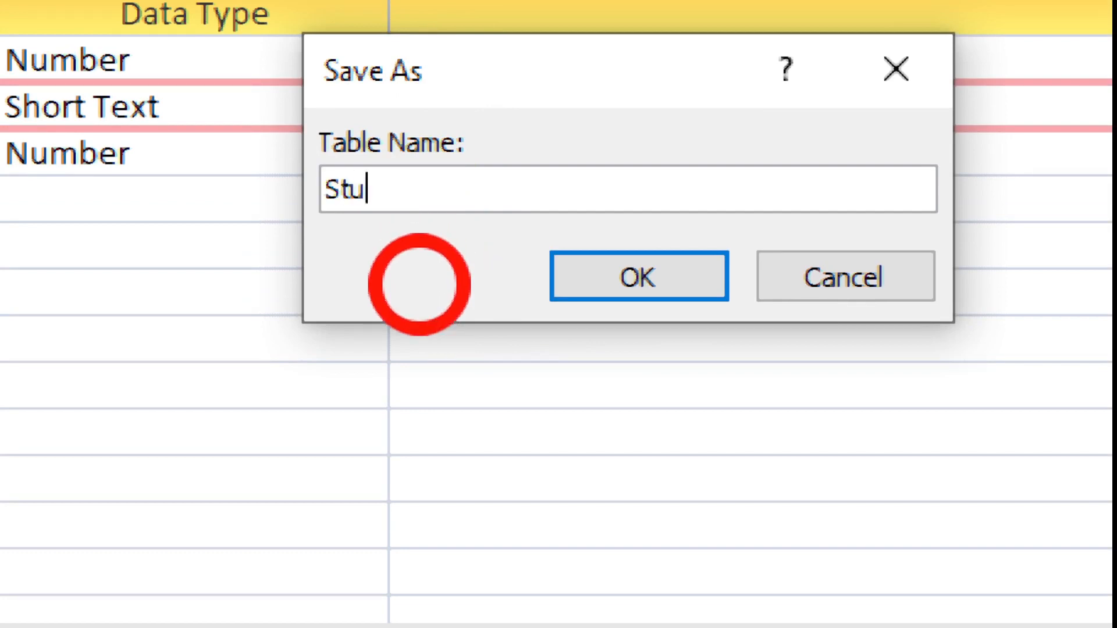
{"action": "type", "text": "dent "}
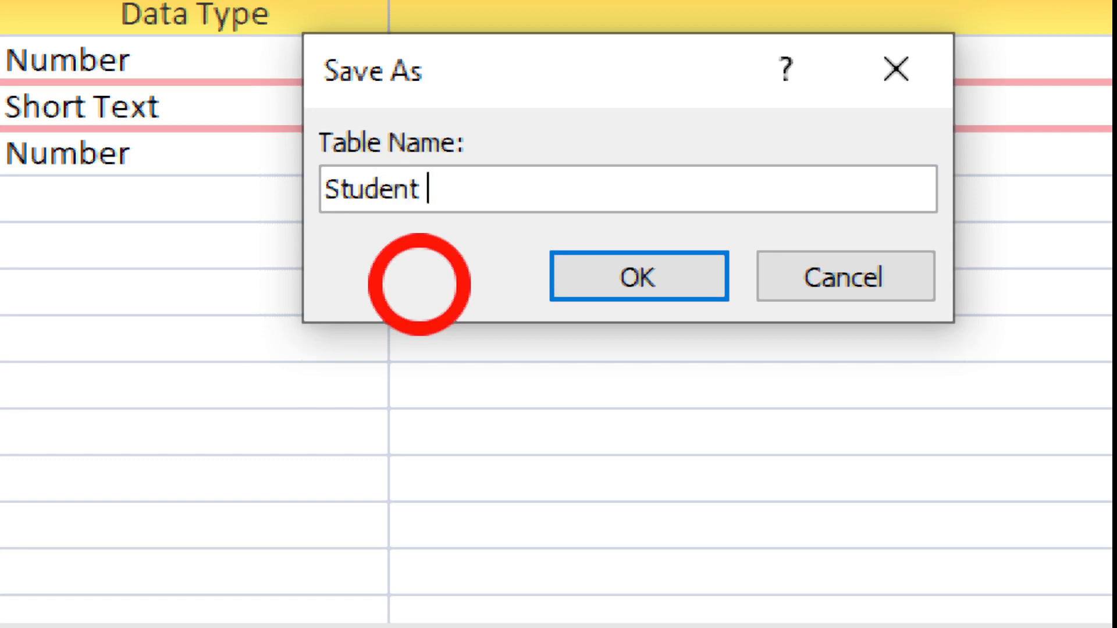
{"action": "type", "text": "Name"}
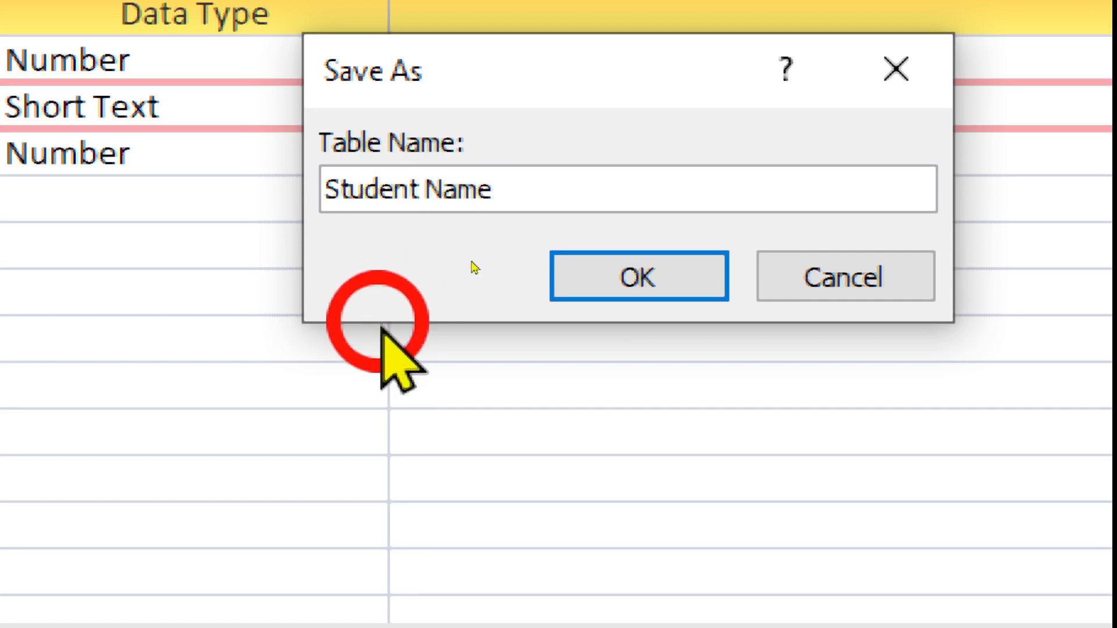
{"action": "left_click", "coordinate": [603, 285]}
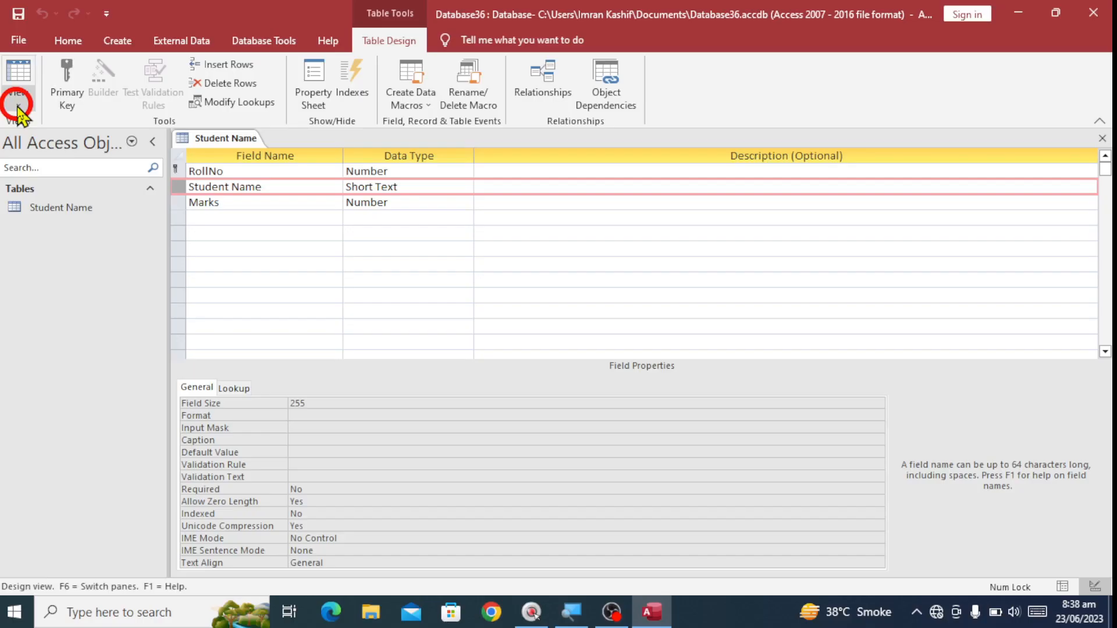
Step: Switch the table to Datasheet View and enter the first record with RollNo 1, the student's name and Marks 95
{"action": "left_click", "coordinate": [18, 105]}
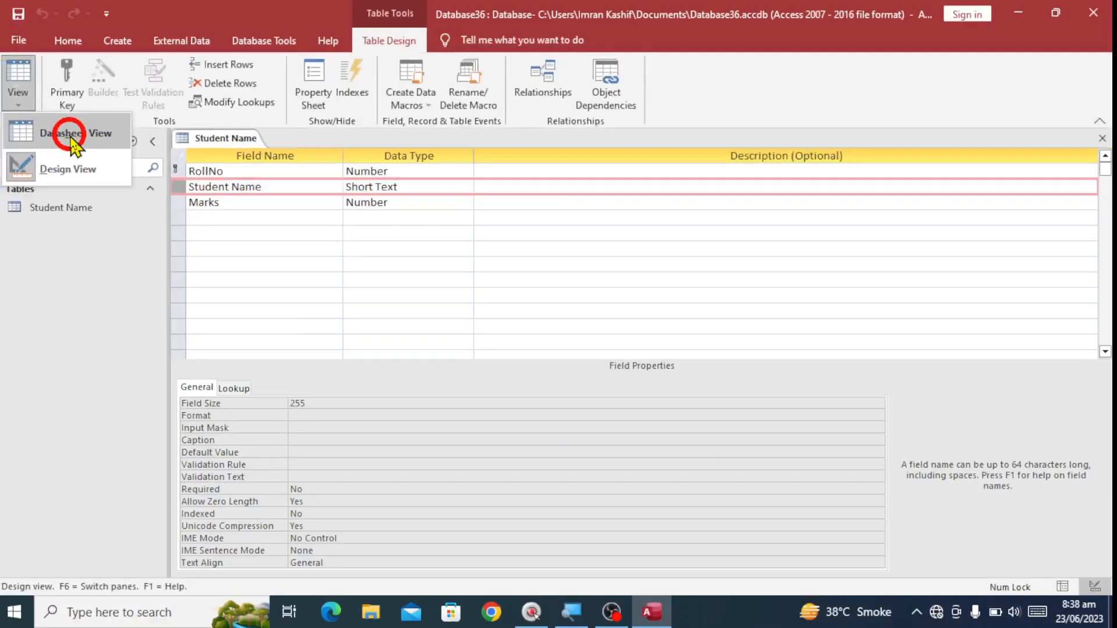
{"action": "left_click", "coordinate": [70, 137]}
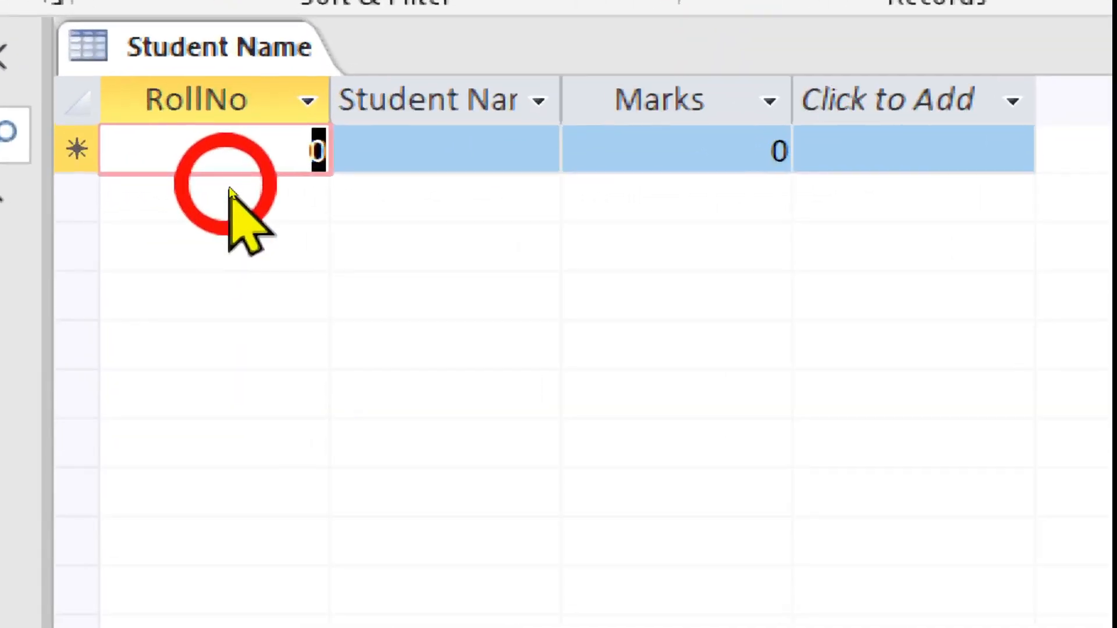
{"action": "left_click", "coordinate": [209, 168]}
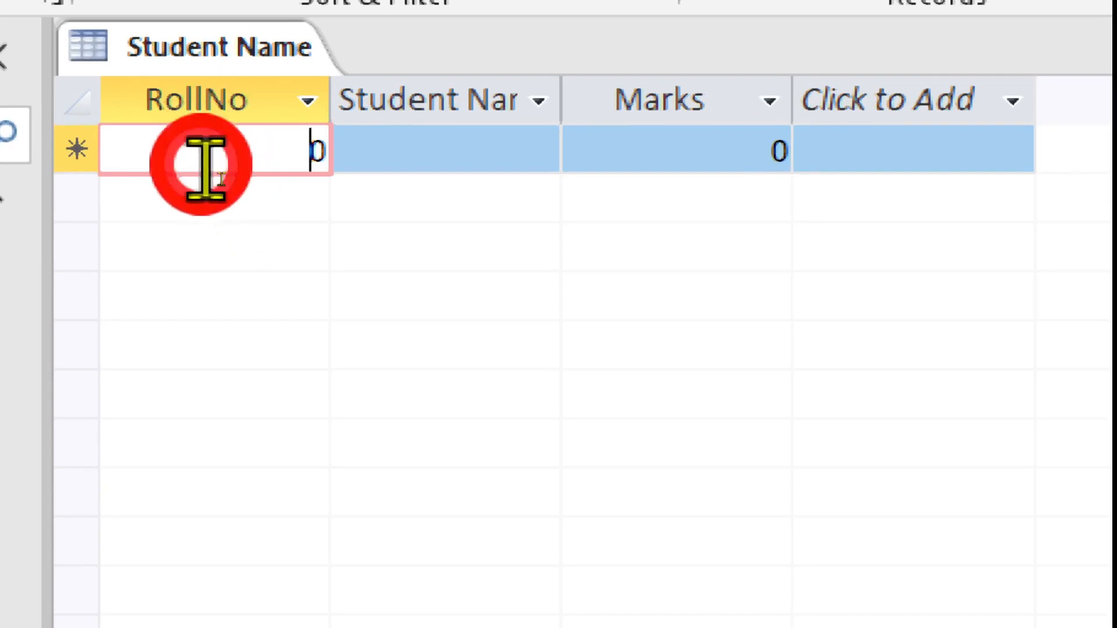
{"action": "type", "text": "1"}
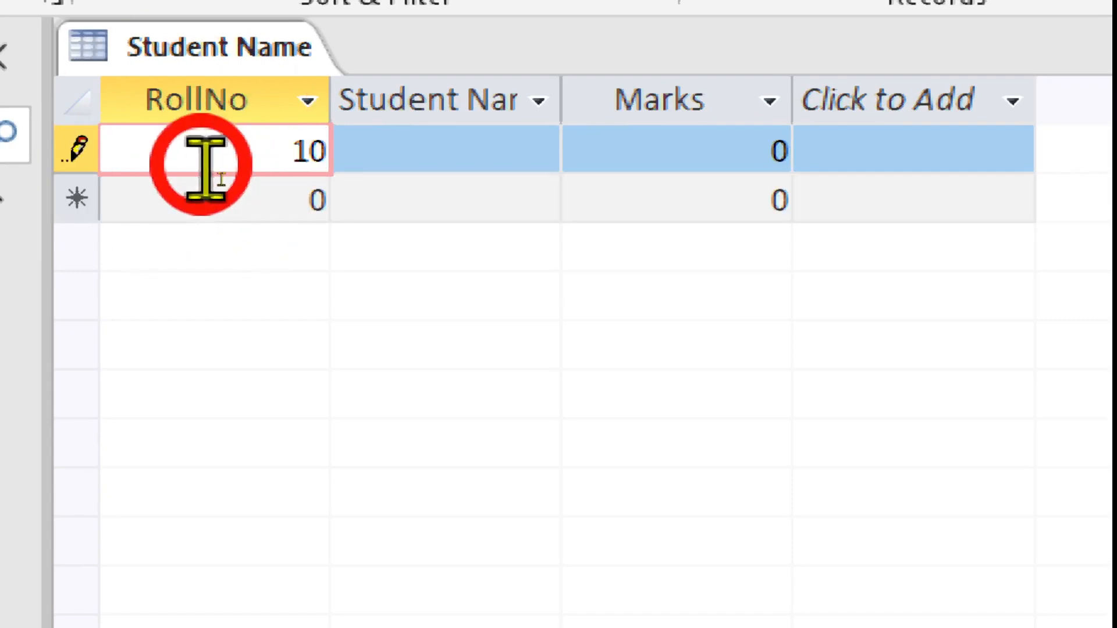
{"action": "key", "text": "Delete"}
{"action": "key", "text": "Tab"}
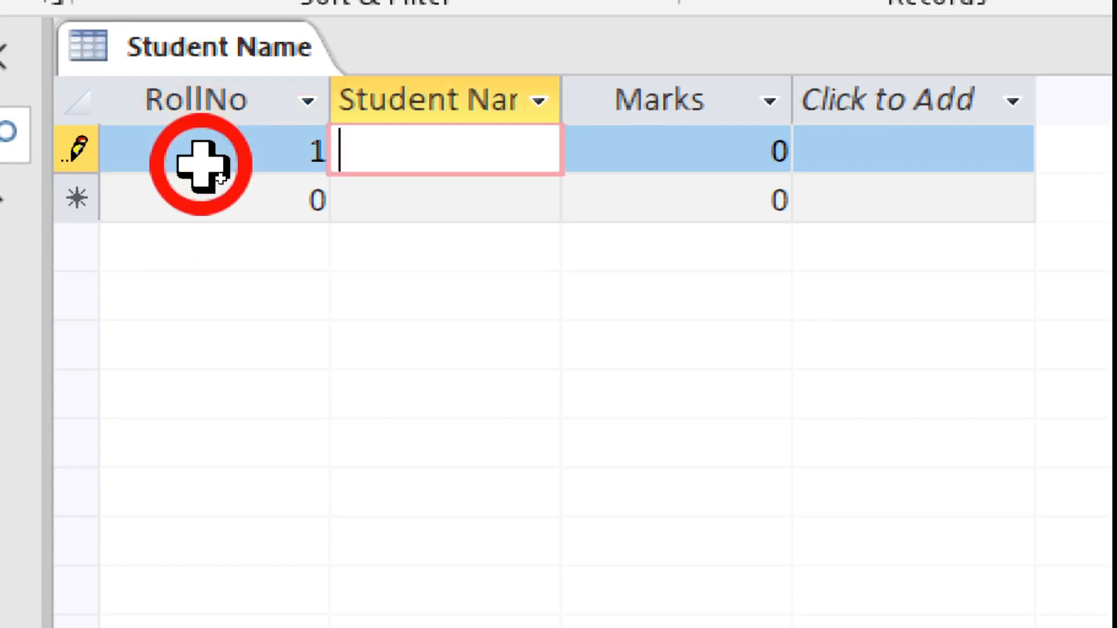
{"action": "type", "text": "Im"}
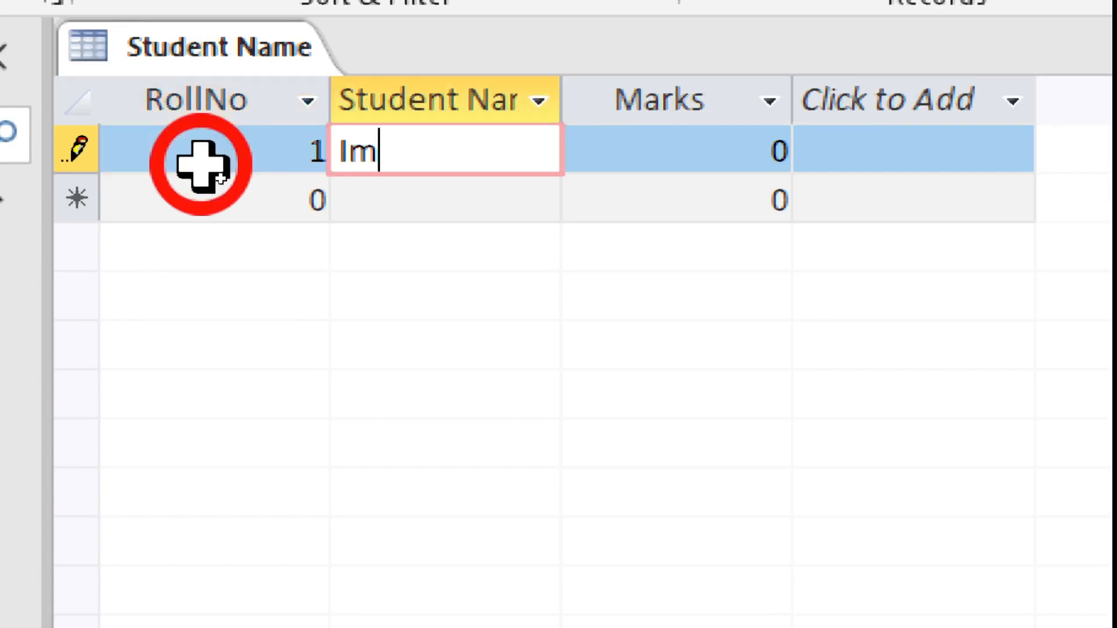
{"action": "type", "text": "ran"}
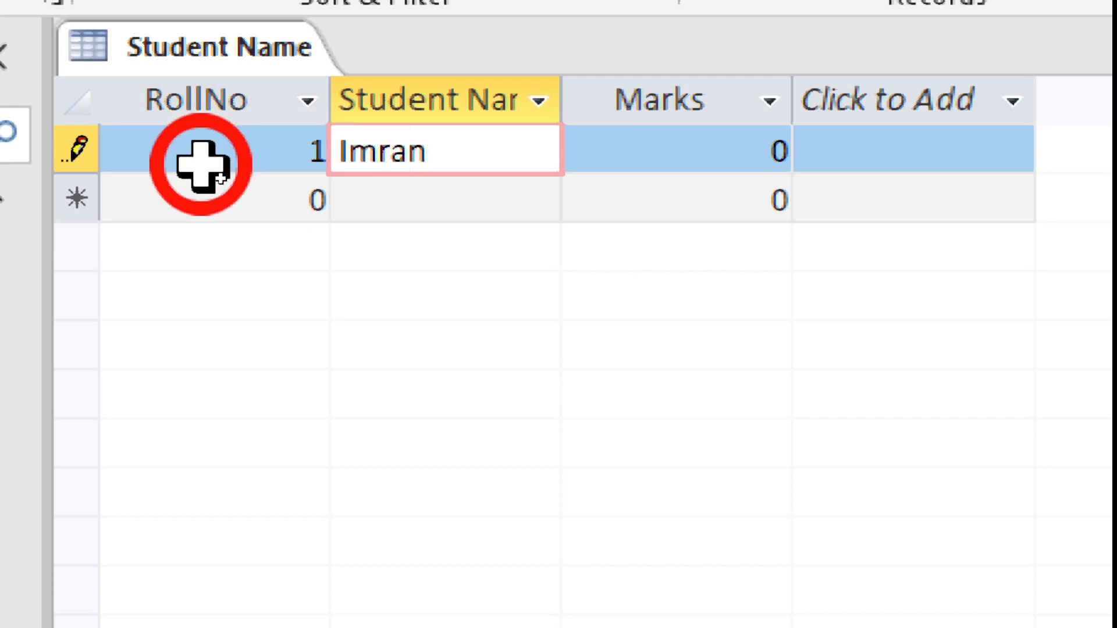
{"action": "key", "text": "Tab"}
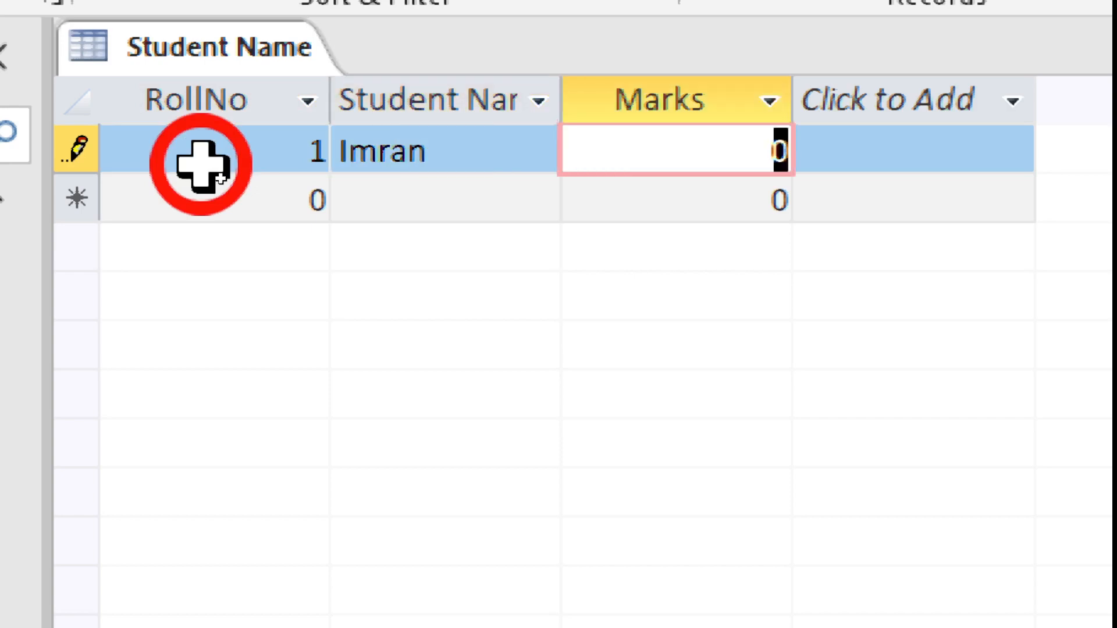
{"action": "type", "text": "95"}
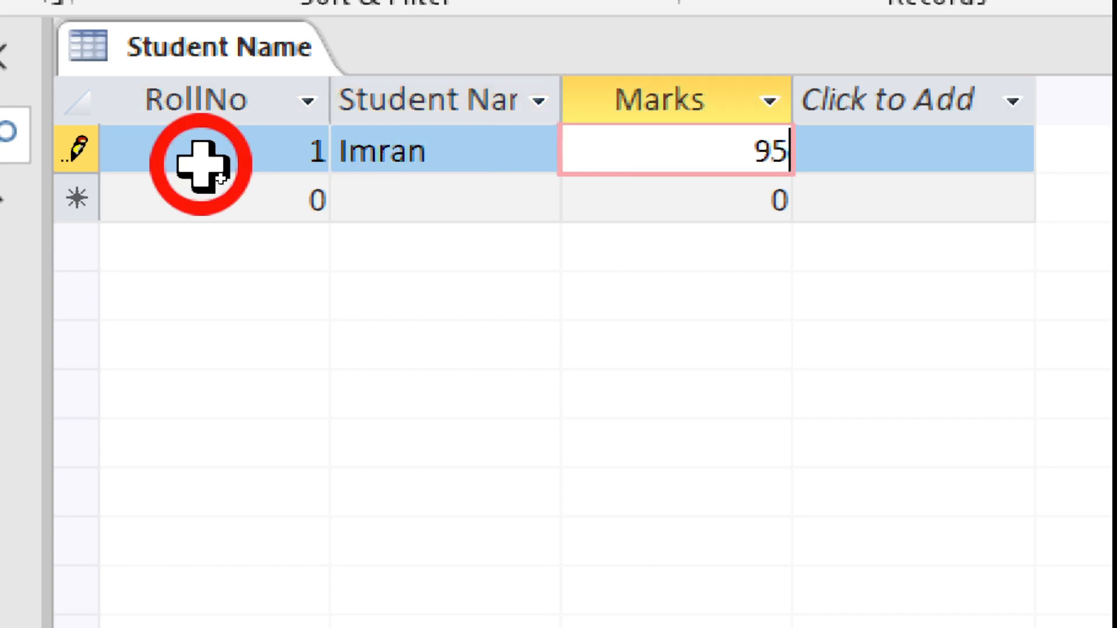
{"action": "key", "text": "Tab"}
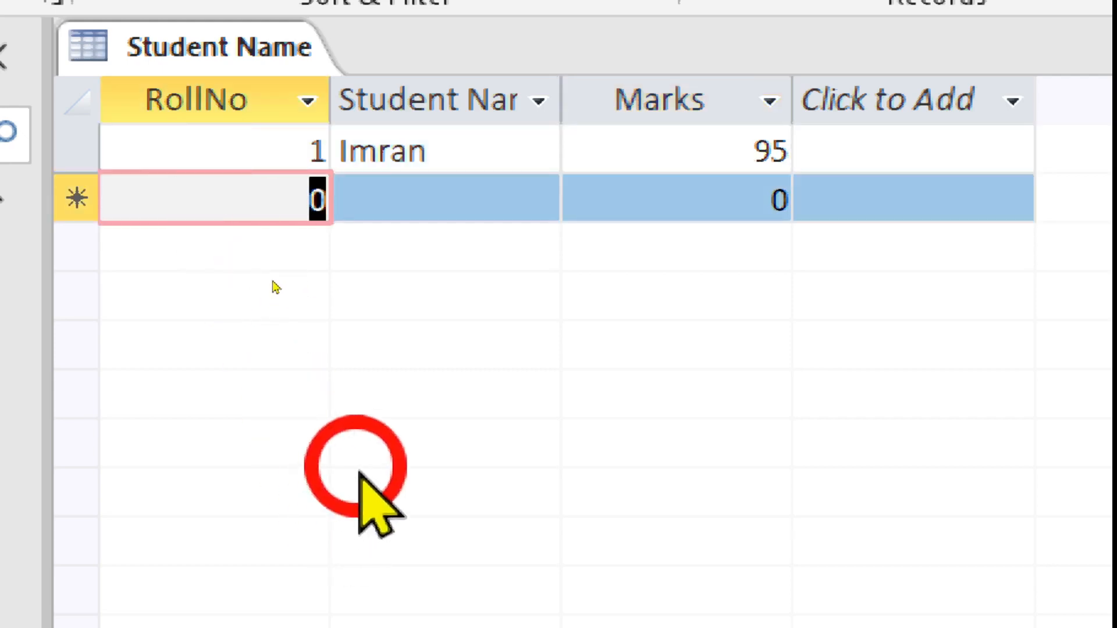
Step: Enter the second record with RollNo 2, the student's name and Marks 75
{"action": "type", "text": "2"}
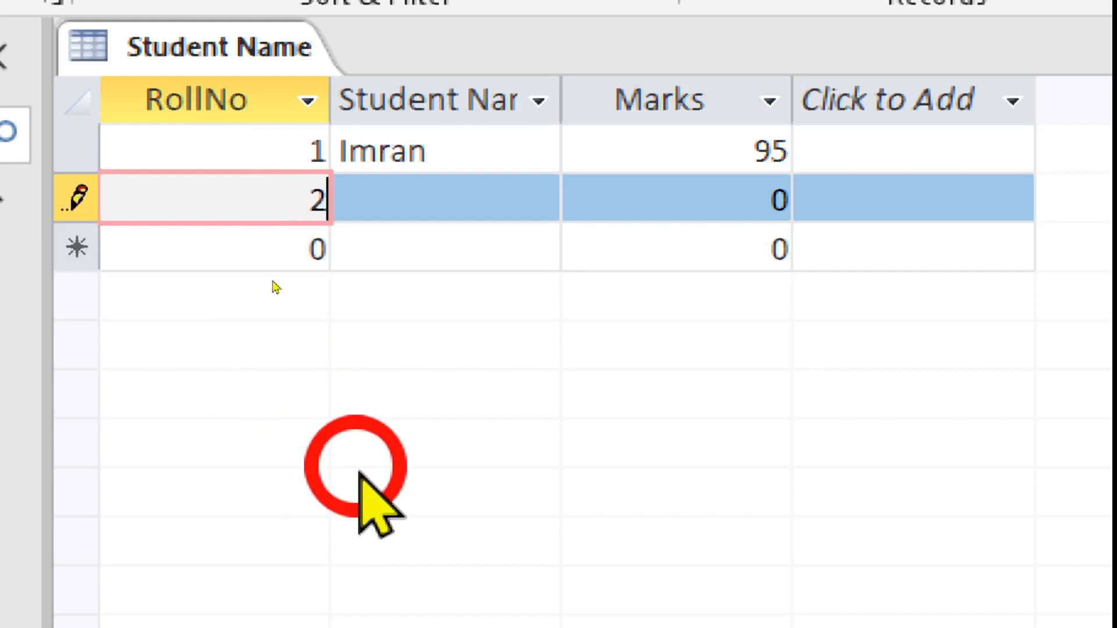
{"action": "key", "text": "Tab"}
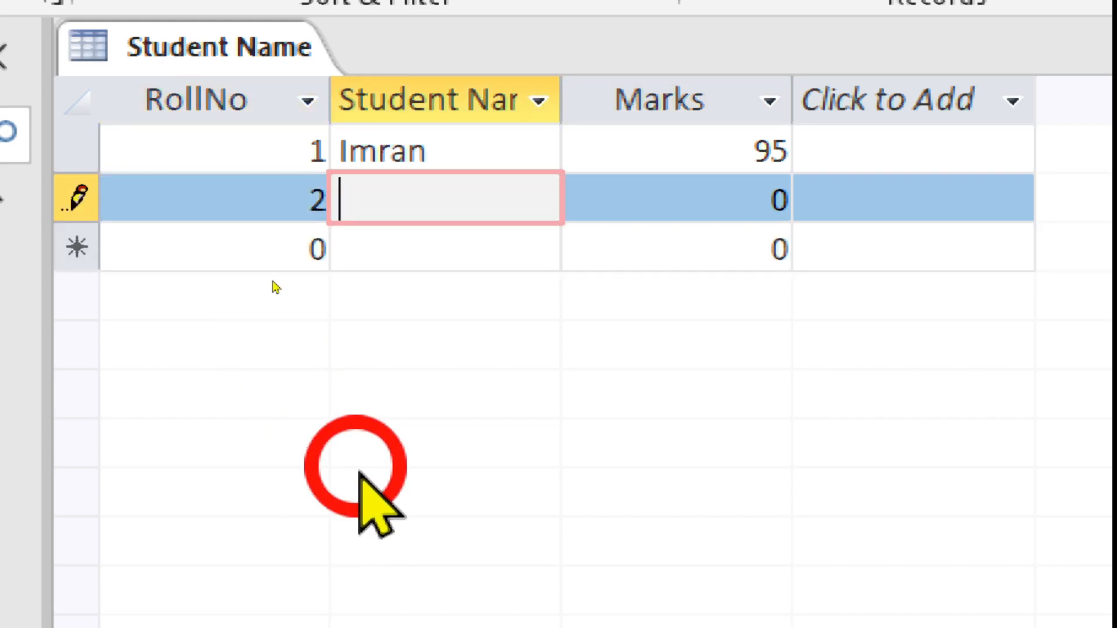
{"action": "type", "text": "Zahid"}
{"action": "key", "text": "Tab"}
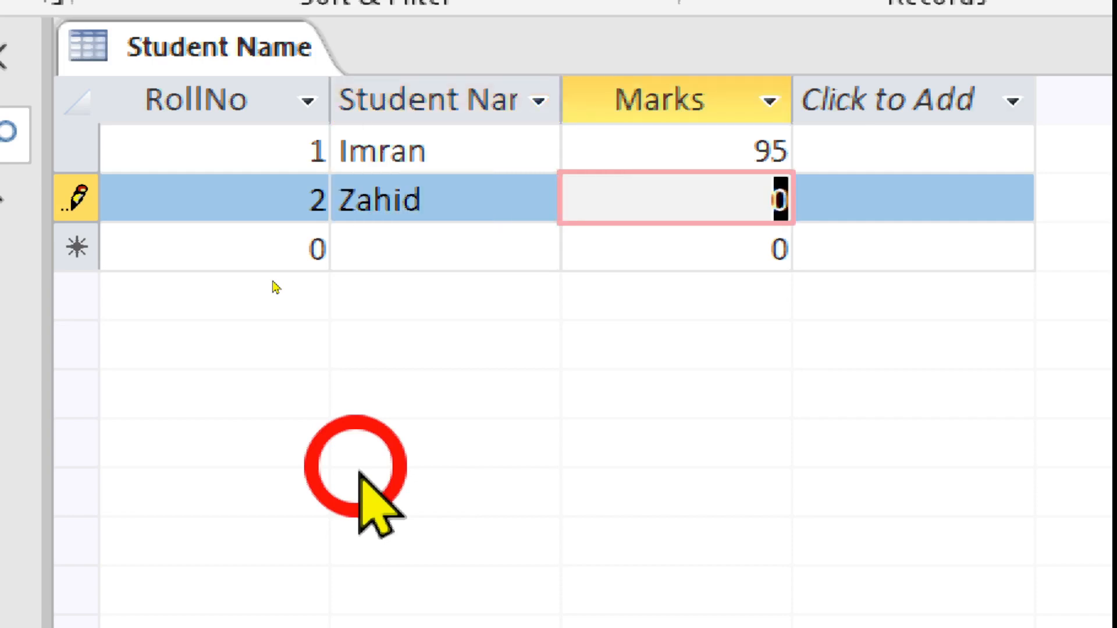
{"action": "type", "text": "75"}
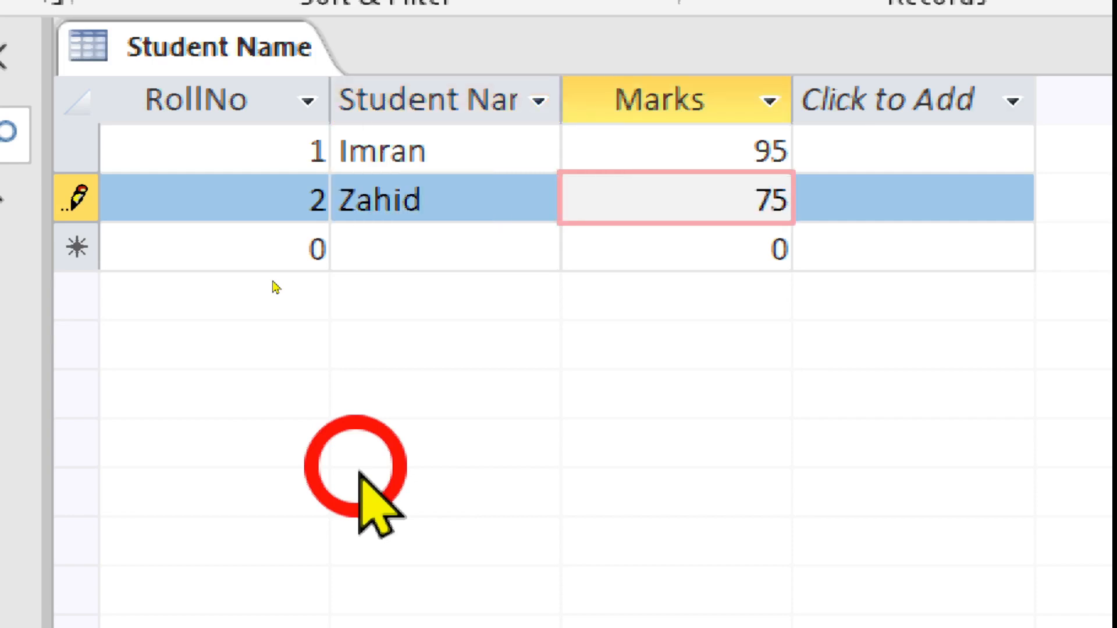
{"action": "key", "text": "Tab"}
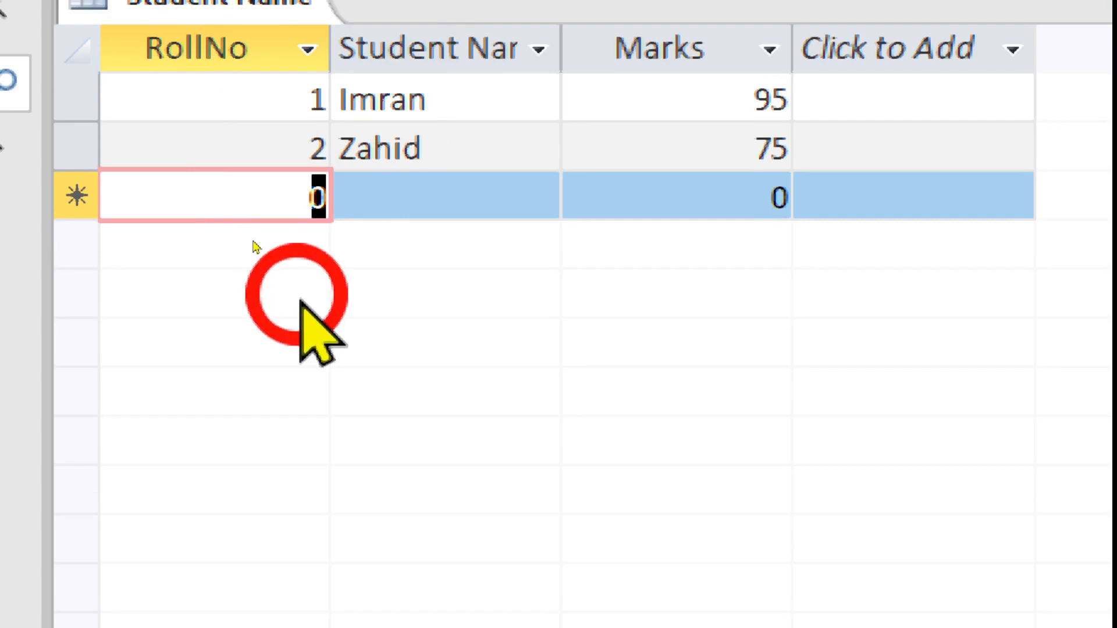
Step: Try to enter a third record with the duplicate RollNo 1, the student's name and Marks 68
{"action": "type", "text": "1"}
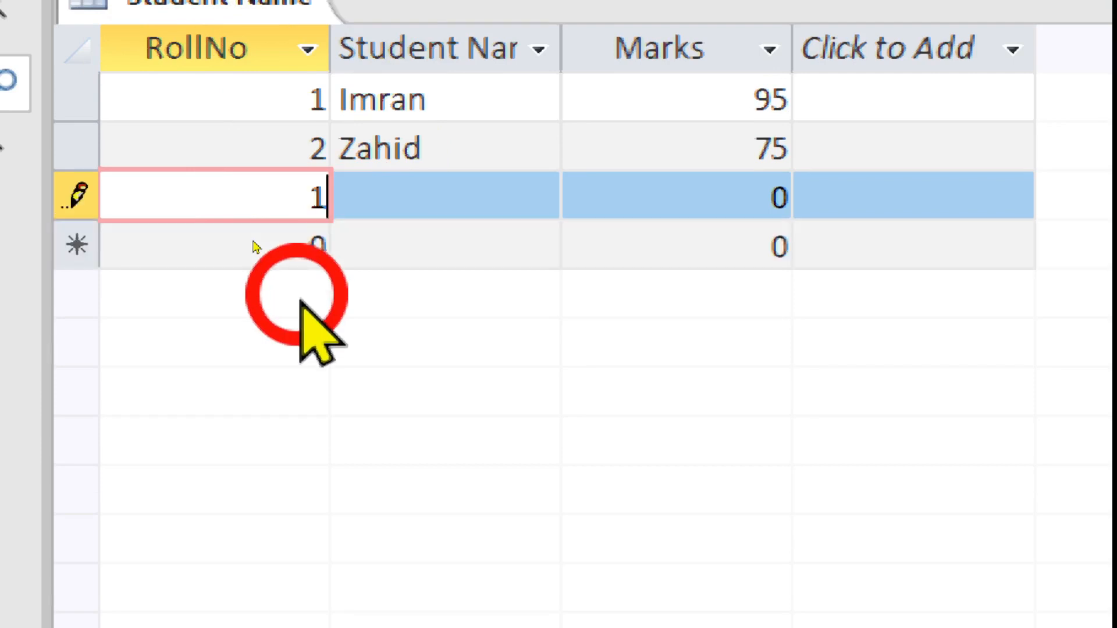
{"action": "key", "text": "Tab"}
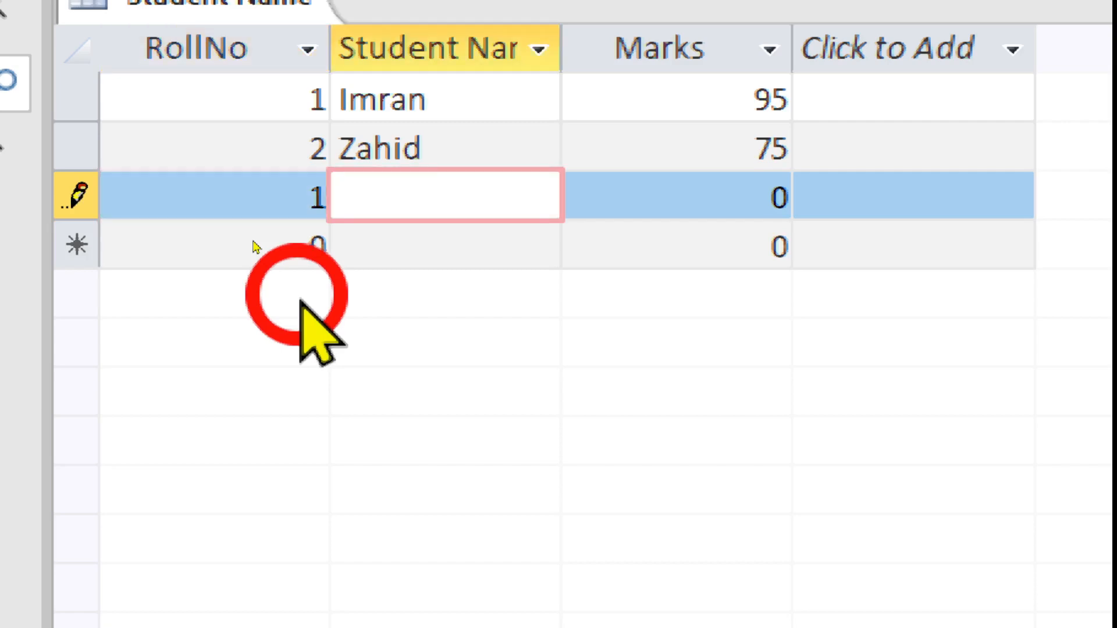
{"action": "type", "text": "Tayyab"}
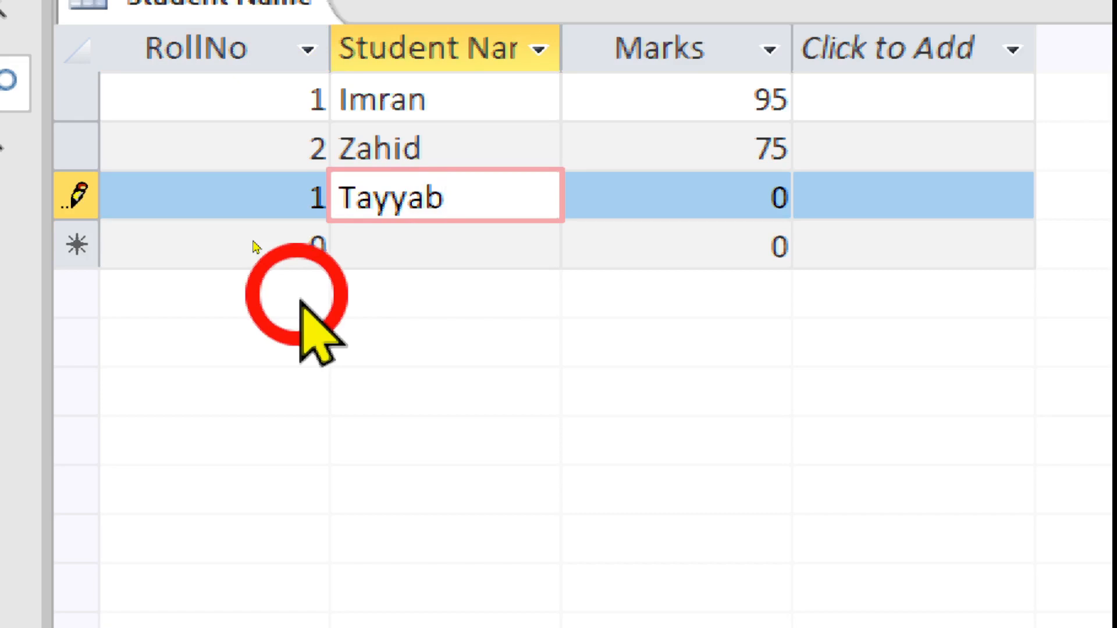
{"action": "key", "text": "Tab"}
{"action": "type", "text": "68"}
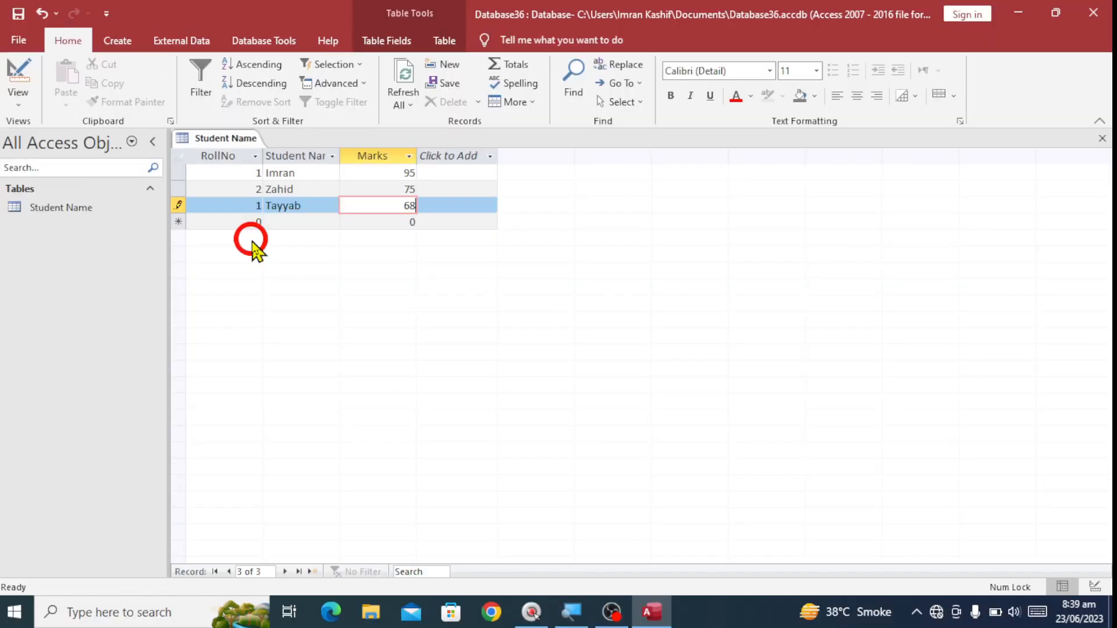
{"action": "left_click", "coordinate": [252, 242]}
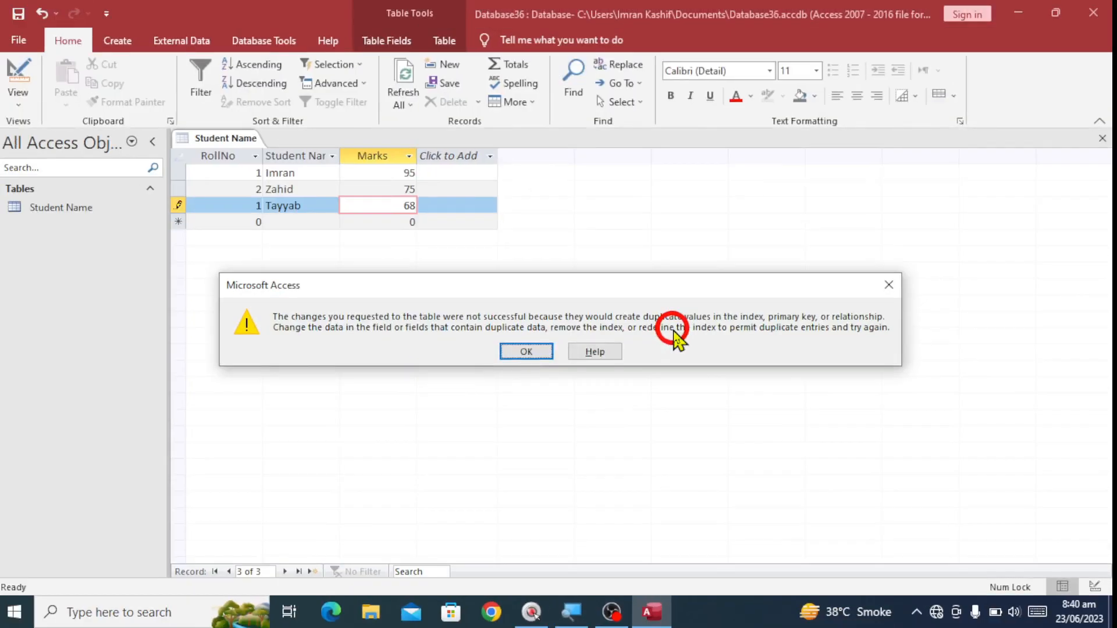
{"action": "left_click", "coordinate": [539, 353]}
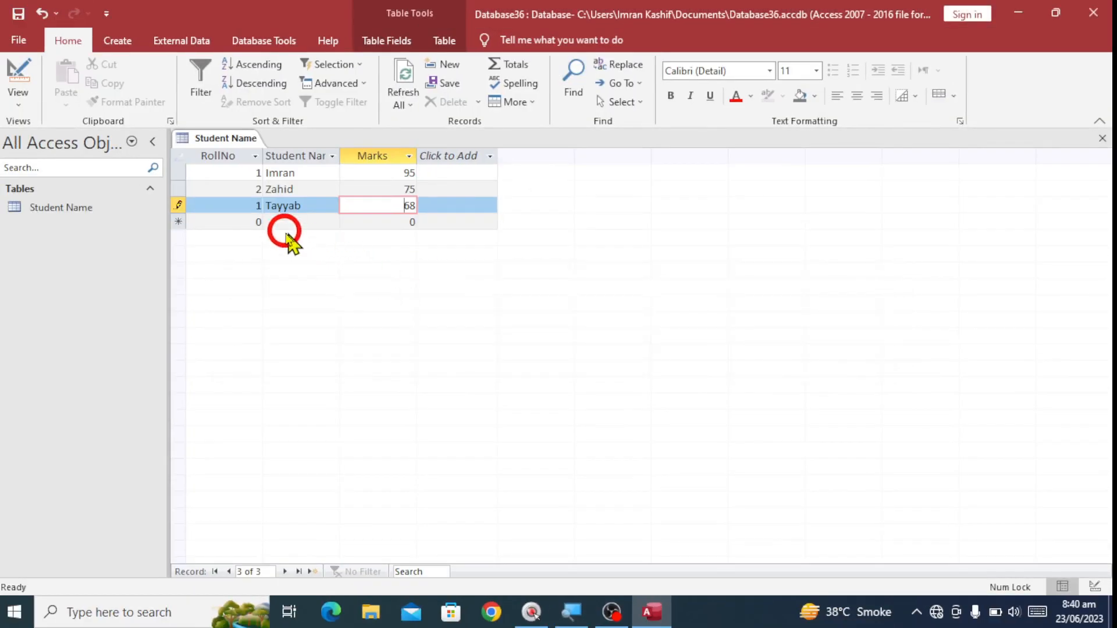
Step: Set the third record's RollNo to 3
{"action": "left_click", "coordinate": [252, 205]}
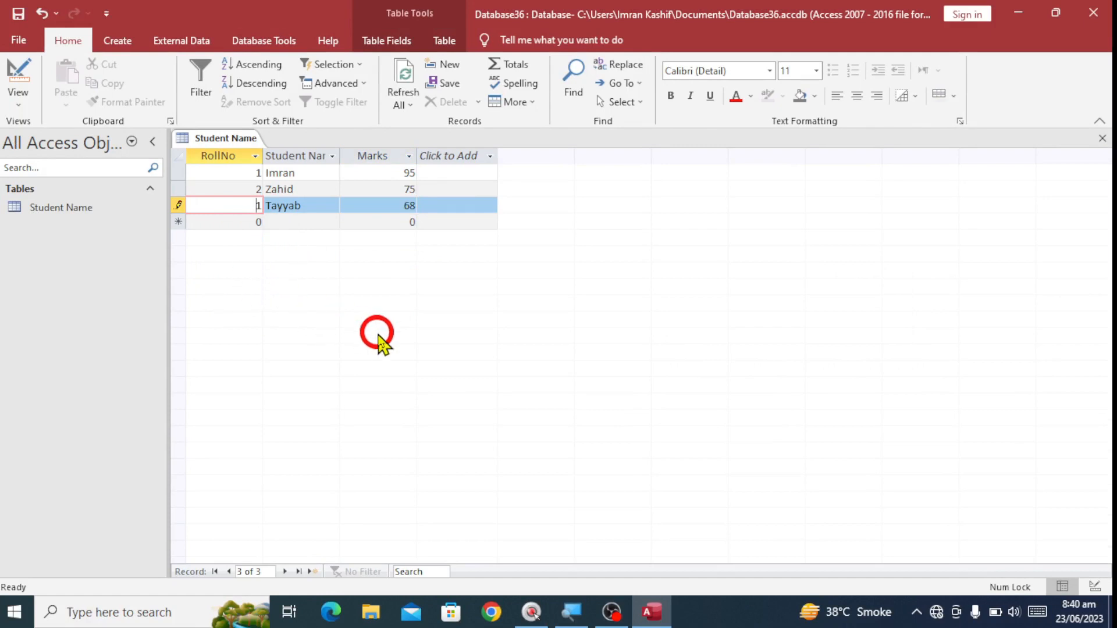
{"action": "key", "text": "Delete"}
{"action": "type", "text": "3"}
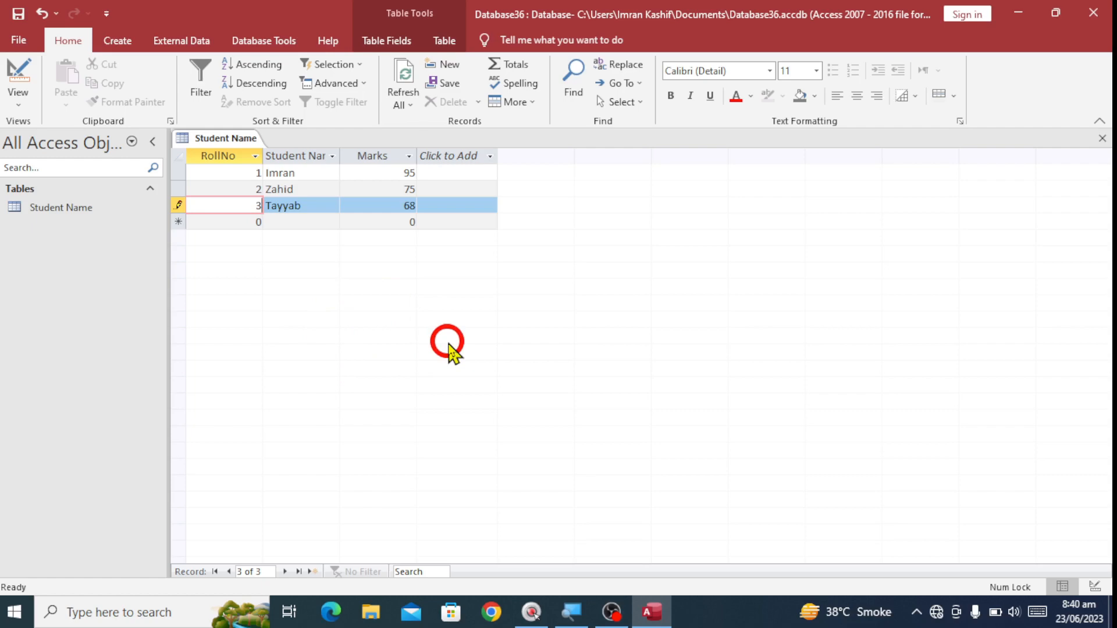
Step: Rename the RollNo field as RNo in the datasheet
{"action": "right_click", "coordinate": [217, 153]}
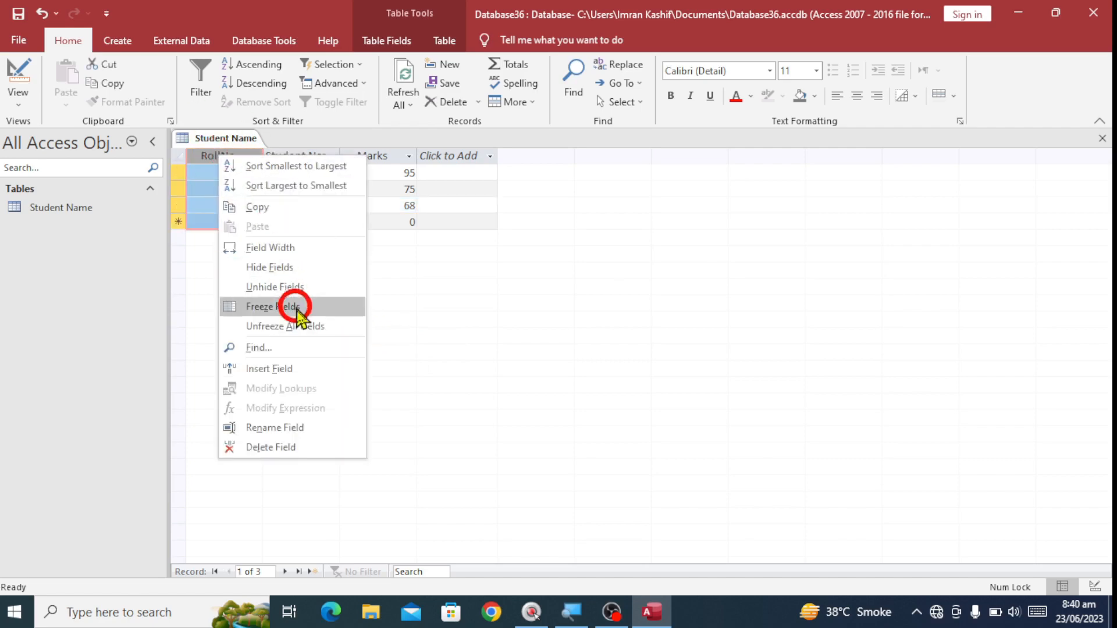
{"action": "left_click", "coordinate": [293, 427]}
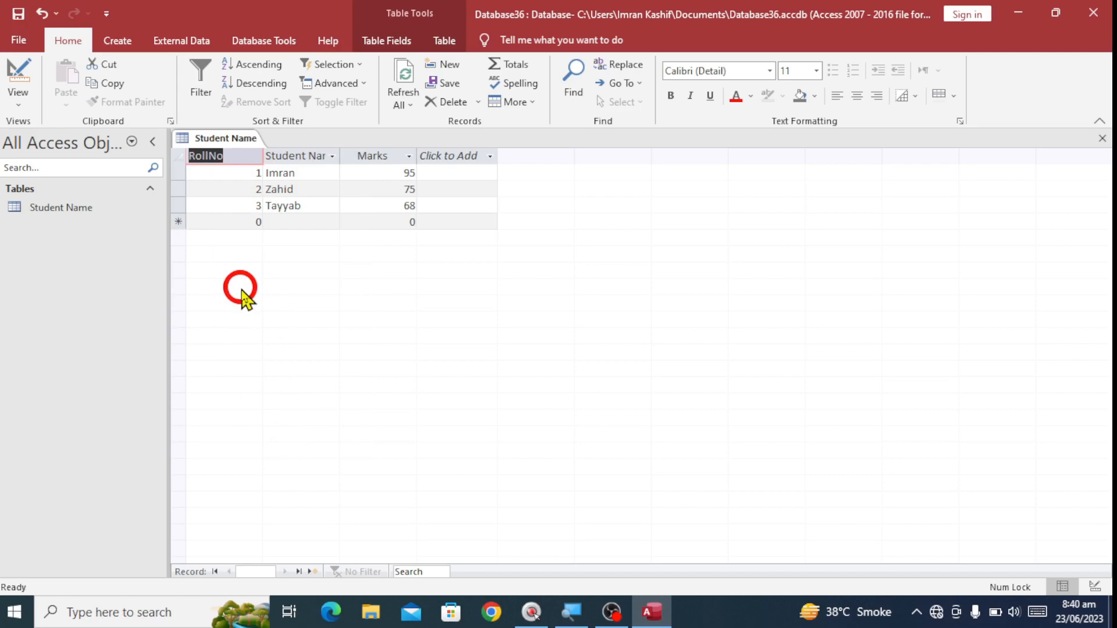
{"action": "type", "text": "RNo"}
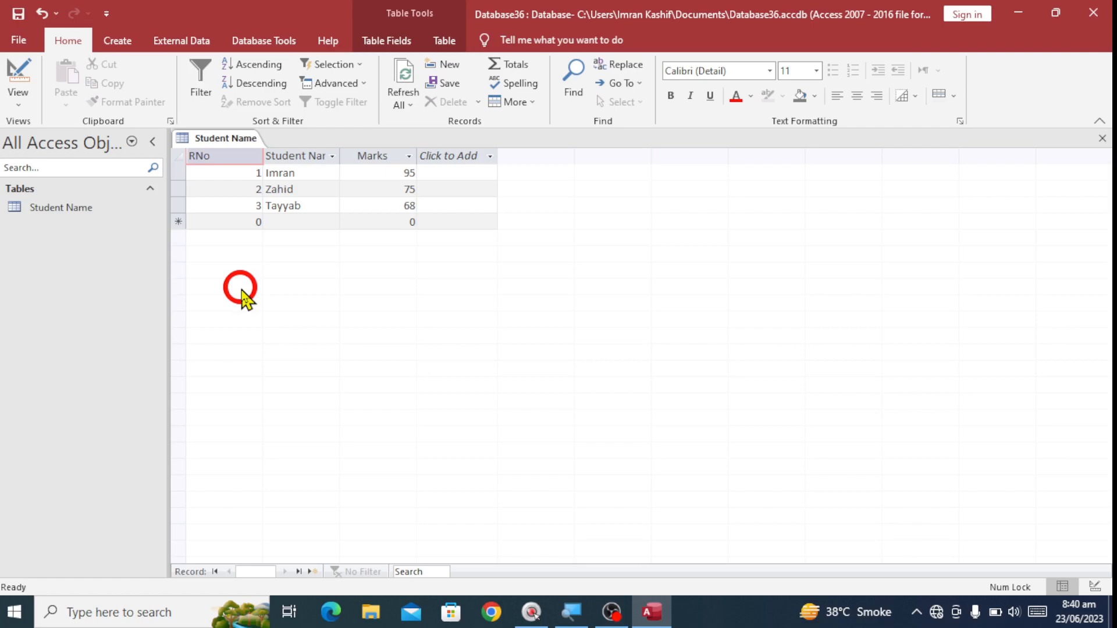
{"action": "key", "text": "Return"}
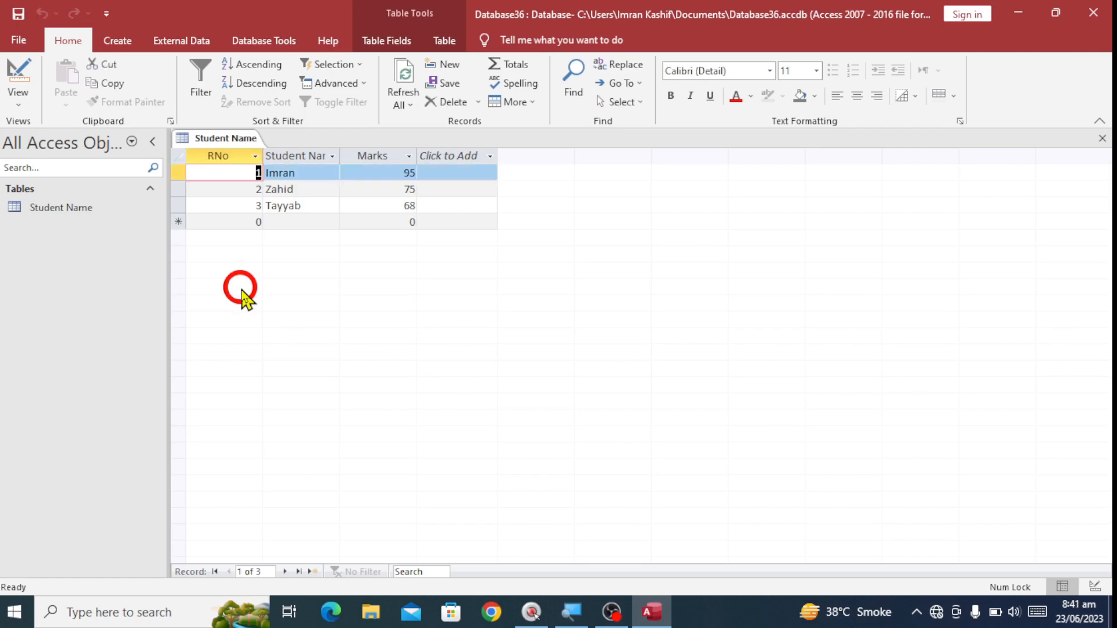